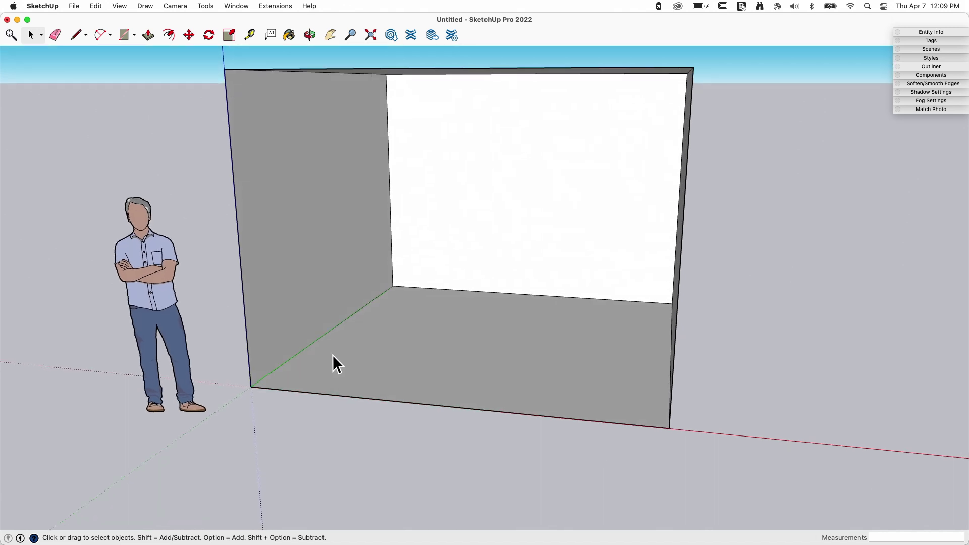
{"action": "left_click", "coordinate": [271, 373]}
{"action": "left_click", "coordinate": [441, 289]}
{"action": "middle_click_drag", "start_coordinate": [469, 292], "coordinate": [632, 304]}
{"action": "left_click", "coordinate": [632, 304]}
{"action": "middle_click_drag", "start_coordinate": [586, 264], "coordinate": [435, 188]}
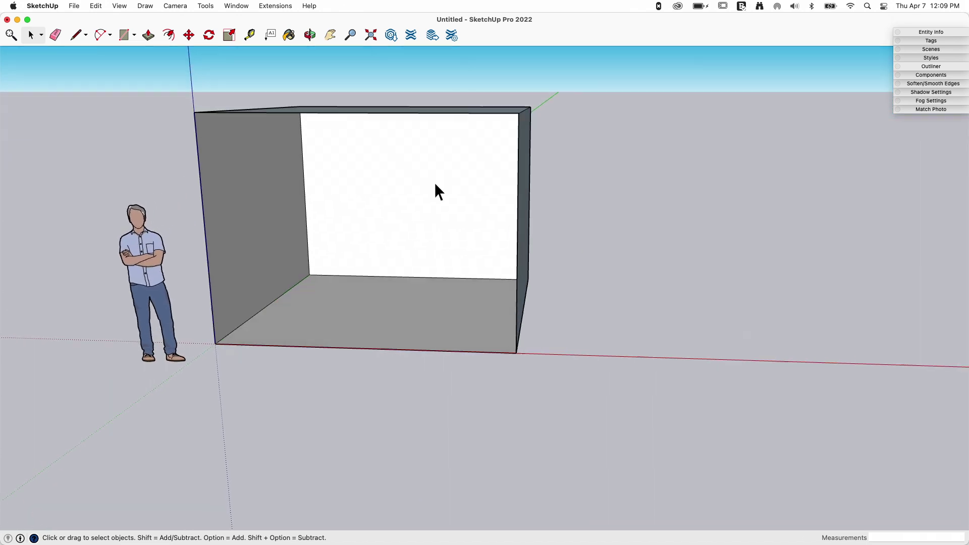
Import Baseboard.png as an image and place it flat on the ground beside the open room box.
{"action": "left_click", "coordinate": [74, 6]}
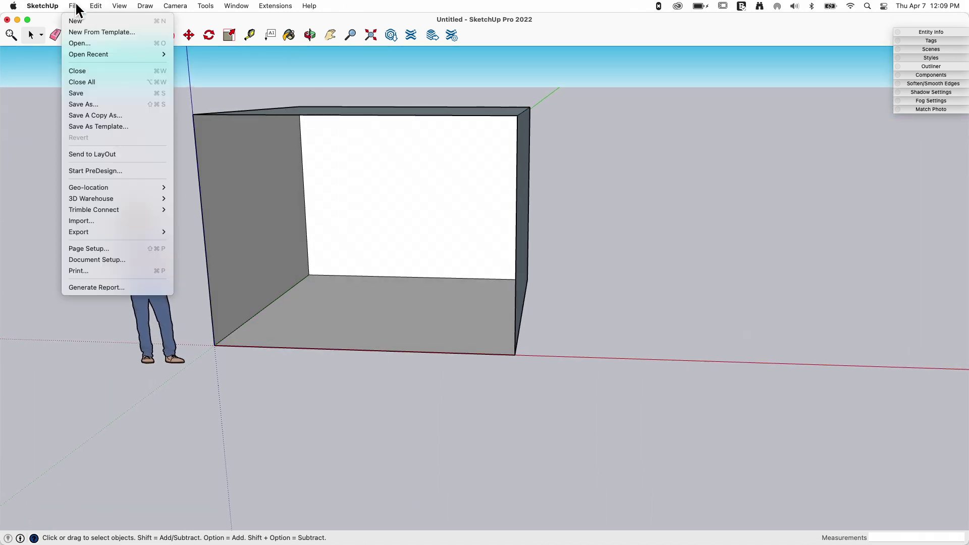
{"action": "left_click", "coordinate": [93, 221]}
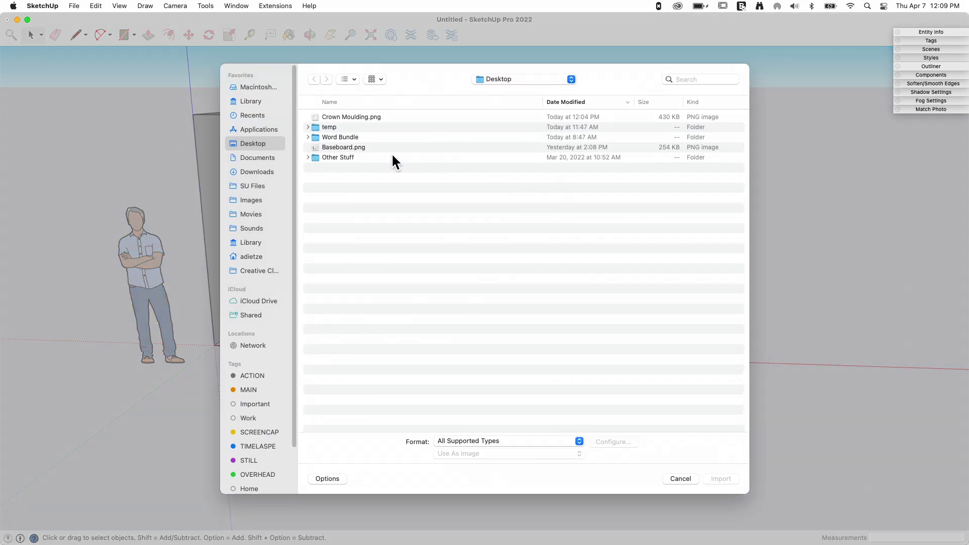
{"action": "left_click", "coordinate": [365, 146]}
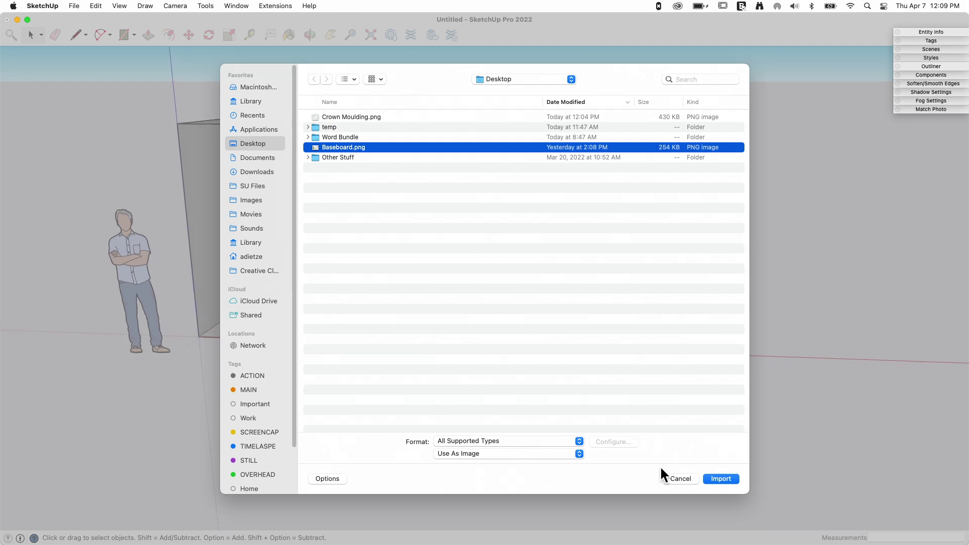
{"action": "left_click", "coordinate": [721, 479]}
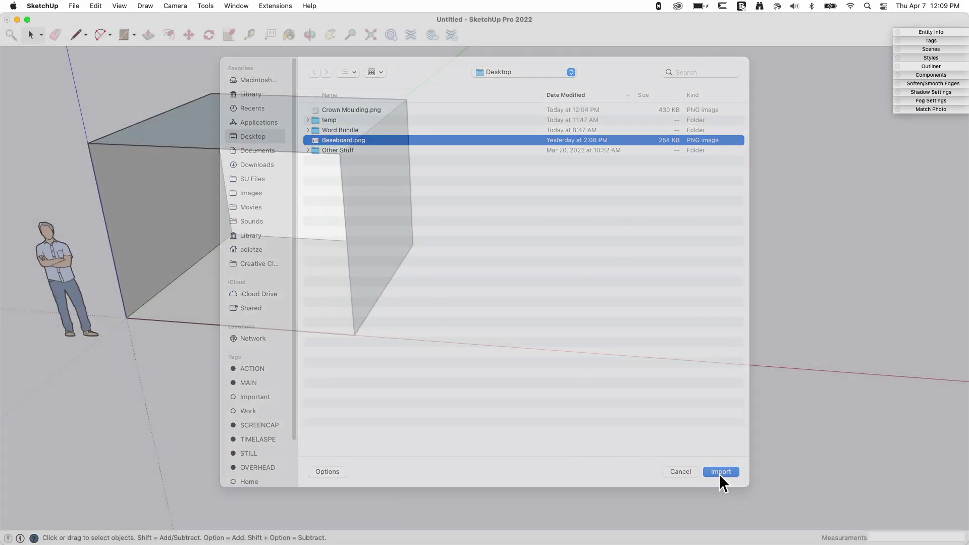
{"action": "double_click", "coordinate": [495, 314]}
{"action": "scroll", "coordinate": [558, 255], "scroll_direction": "up", "scroll_amount": 5}
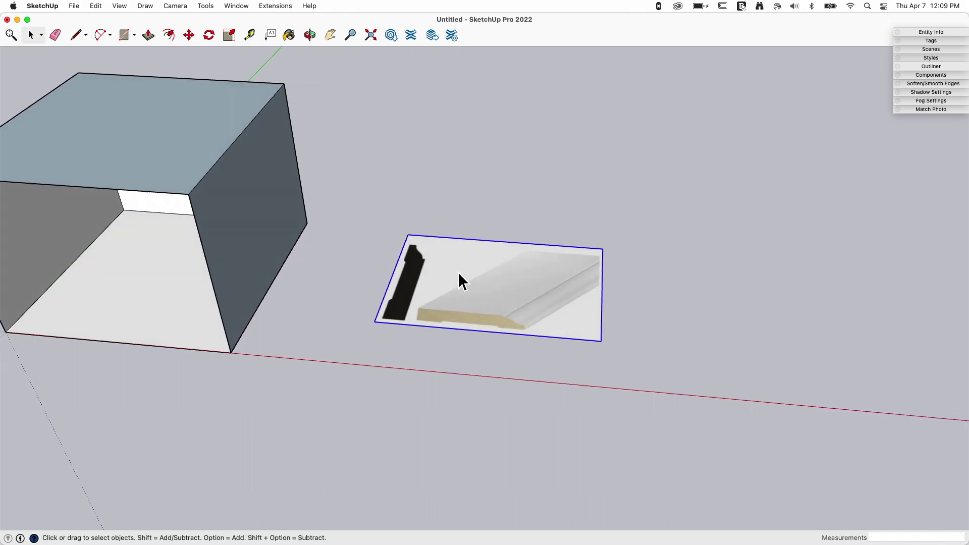
Import Crown Moulding.png as an image and place it flat on the ground beside the baseboard image, at a similar scale.
{"action": "left_click", "coordinate": [74, 7]}
{"action": "left_click", "coordinate": [104, 217]}
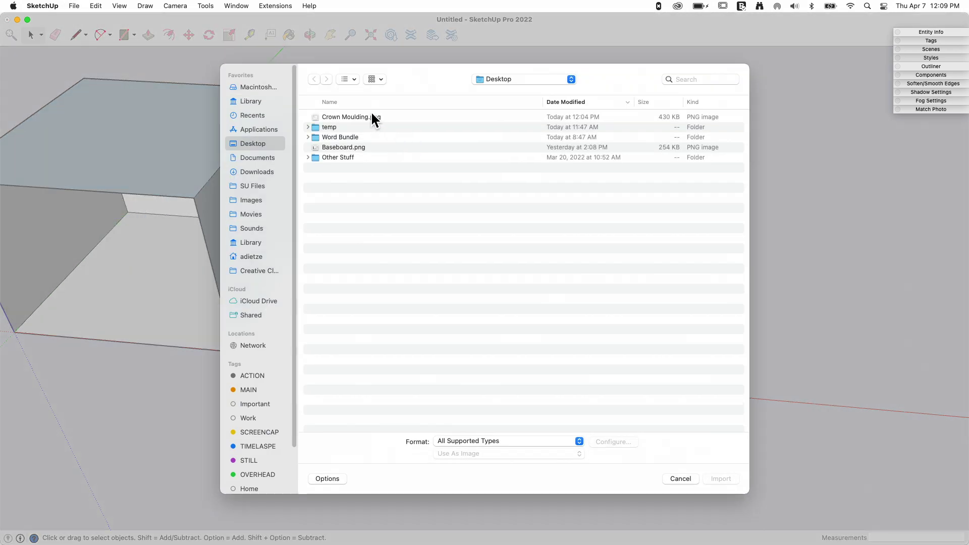
{"action": "left_click", "coordinate": [372, 117]}
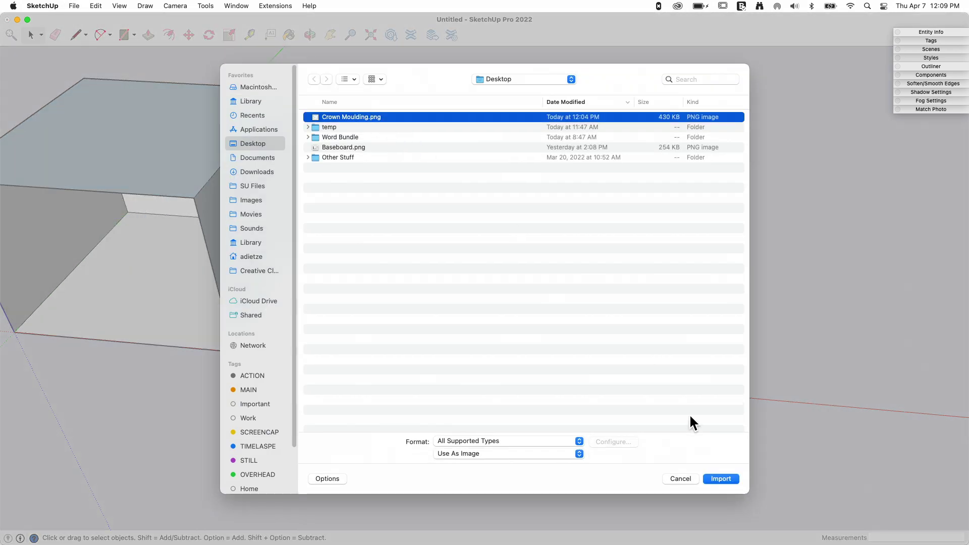
{"action": "left_click", "coordinate": [721, 479]}
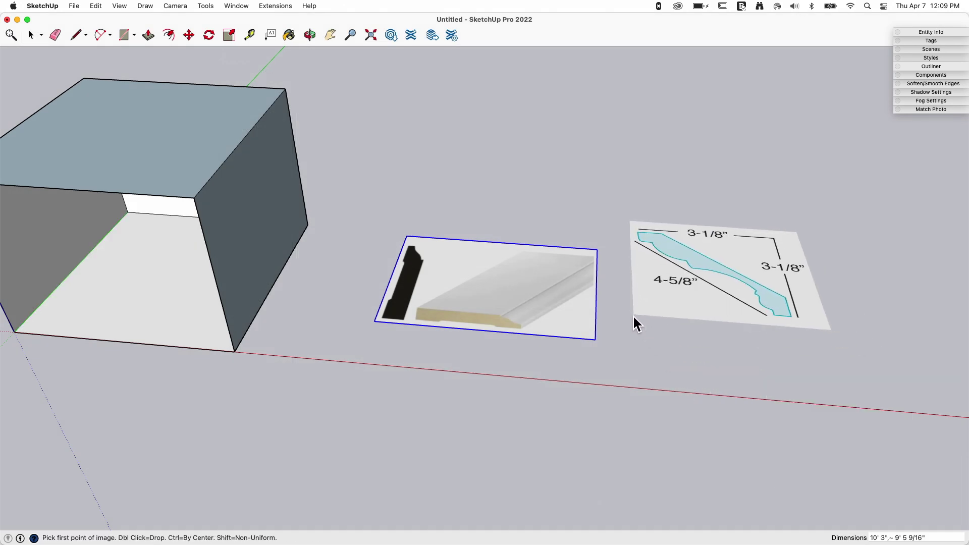
{"action": "left_click", "coordinate": [654, 333]}
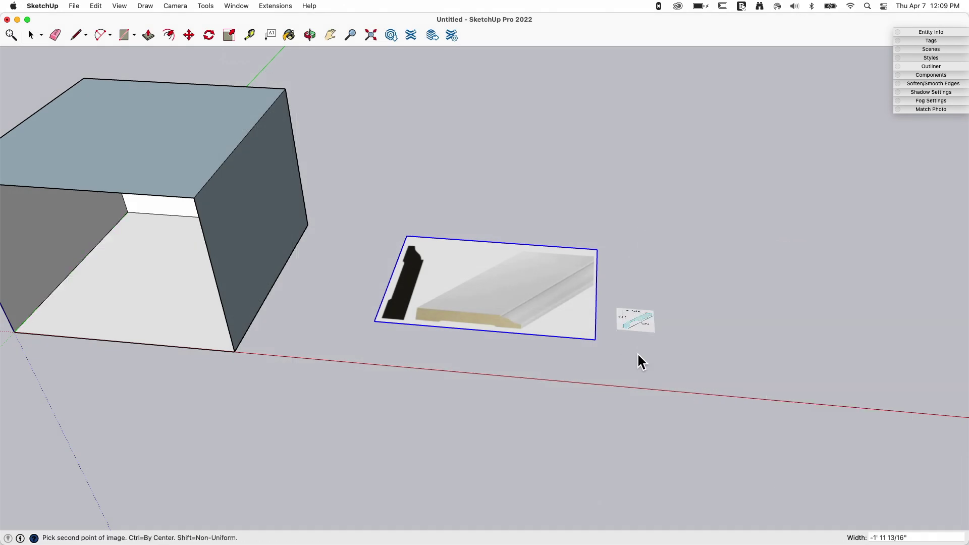
{"action": "left_click", "coordinate": [846, 223]}
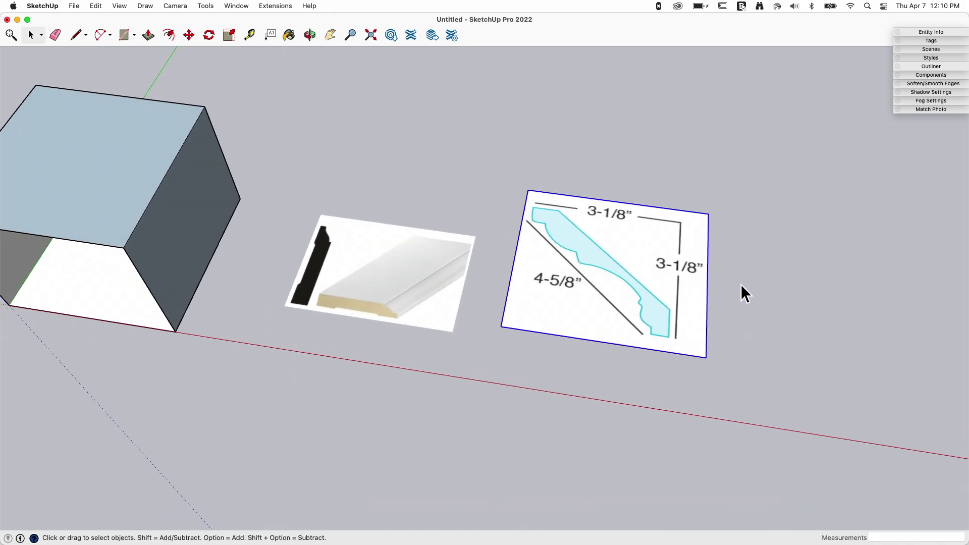
Examine the dimensioned crown moulding profile and the black baseboard silhouette in the two imported images.
{"action": "middle_click_drag", "start_coordinate": [510, 192], "coordinate": [645, 151]}
{"action": "middle_click_drag", "start_coordinate": [766, 178], "coordinate": [327, 211]}
{"action": "middle_click_drag", "start_coordinate": [519, 207], "coordinate": [603, 166]}
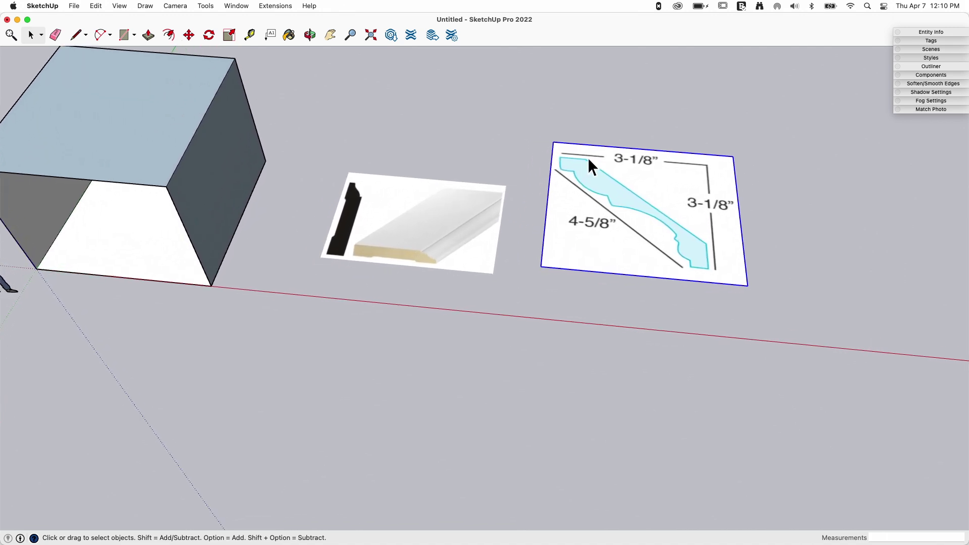
{"action": "middle_click_drag", "start_coordinate": [664, 214], "coordinate": [357, 195]}
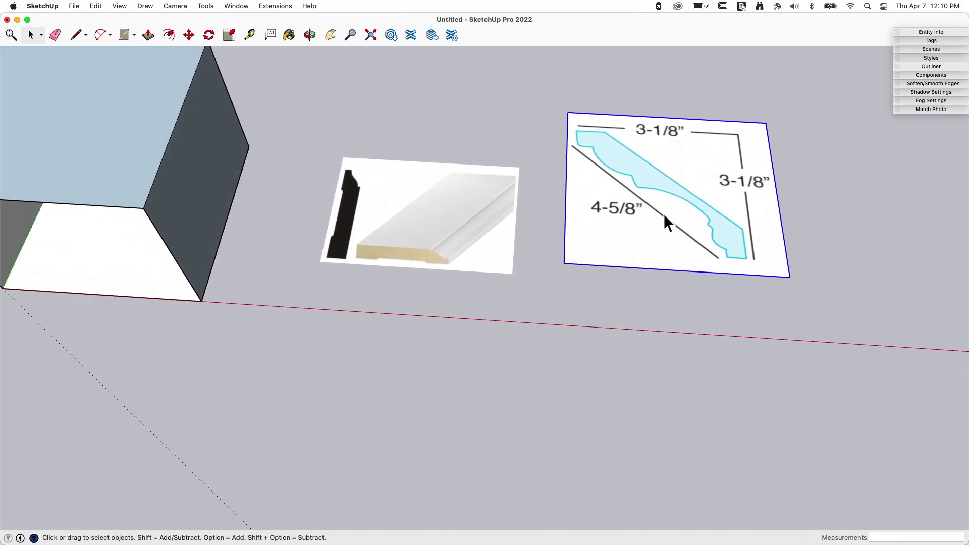
{"action": "middle_click_drag", "start_coordinate": [657, 194], "coordinate": [611, 200]}
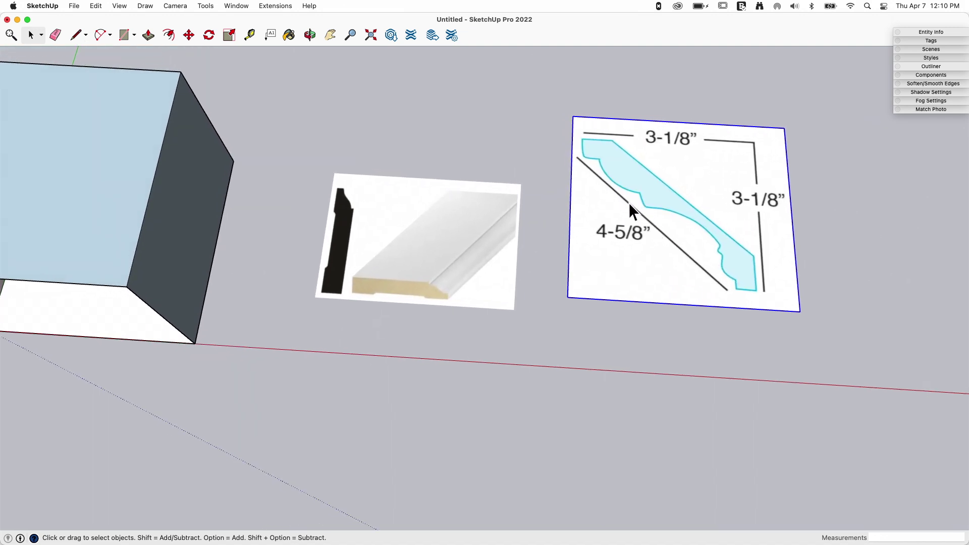
{"action": "middle_click_drag", "start_coordinate": [690, 217], "coordinate": [396, 128]}
{"action": "middle_click_drag", "start_coordinate": [386, 228], "coordinate": [406, 127]}
{"action": "scroll", "coordinate": [406, 127], "scroll_direction": "up", "scroll_amount": 8}
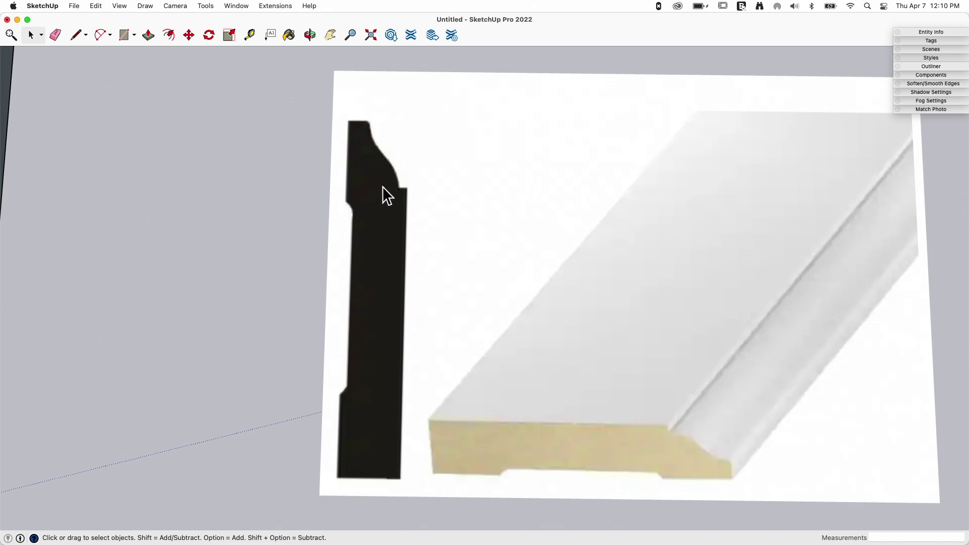
Draw a rectangle about 6' 11 3/16" by 1' 2 1/4" enclosing the black baseboard silhouette on the image.
{"action": "scroll", "coordinate": [292, 203], "scroll_direction": "down", "scroll_amount": 5}
{"action": "key", "text": "r"}
{"action": "scroll", "coordinate": [76, 128], "scroll_direction": "down", "scroll_amount": 1}
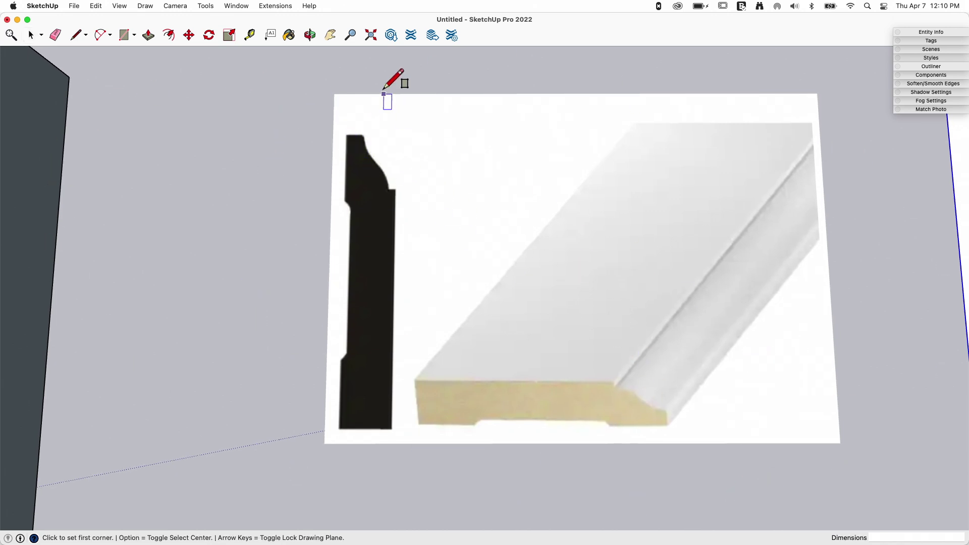
{"action": "left_click", "coordinate": [347, 135]}
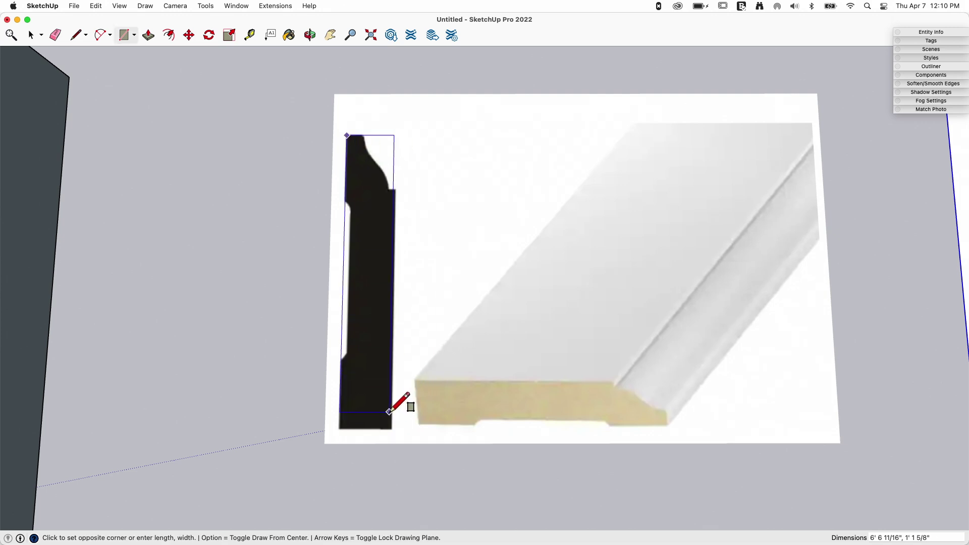
{"action": "scroll", "coordinate": [393, 409], "scroll_direction": "up", "scroll_amount": 2}
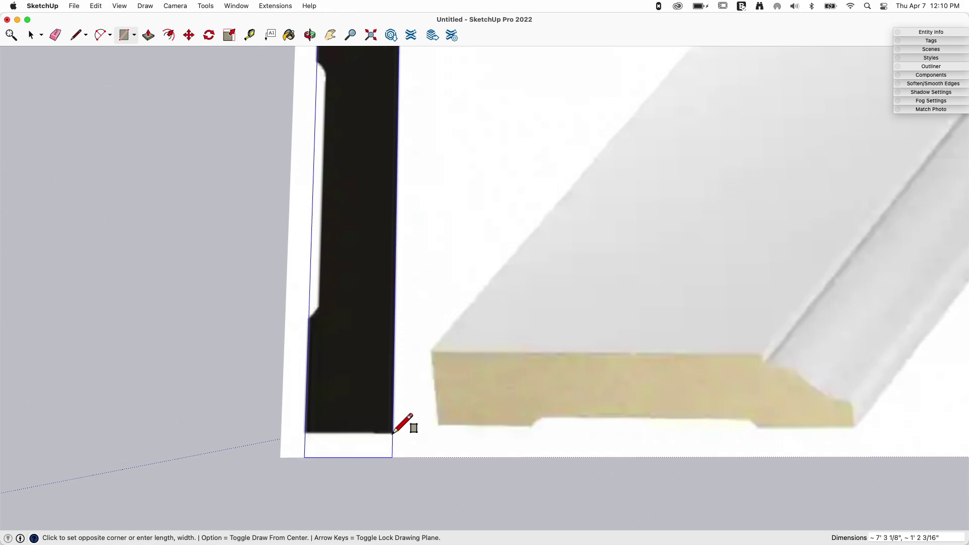
{"action": "scroll", "coordinate": [392, 433], "scroll_direction": "up", "scroll_amount": 2}
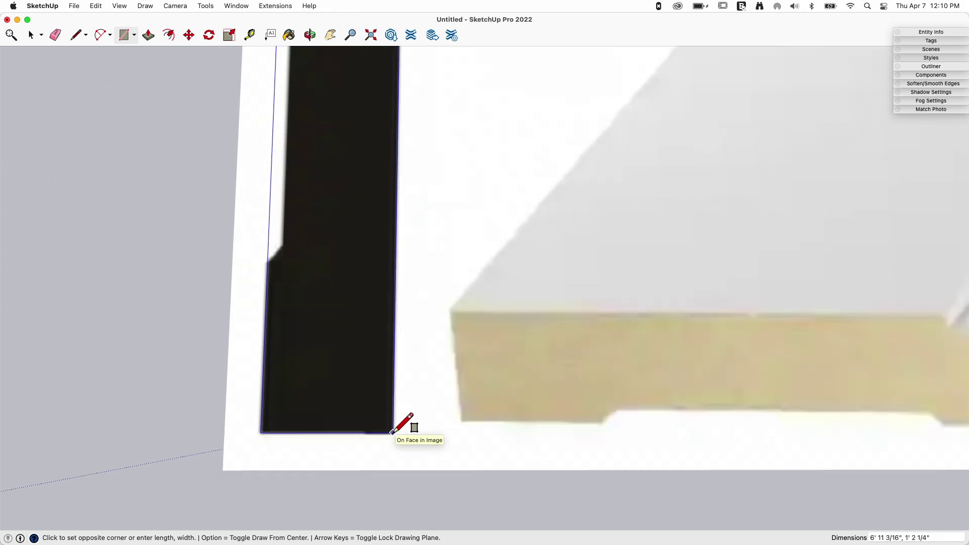
{"action": "left_click", "coordinate": [392, 432]}
{"action": "scroll", "coordinate": [496, 301], "scroll_direction": "down", "scroll_amount": 3}
{"action": "key", "text": "space"}
{"action": "scroll", "coordinate": [501, 301], "scroll_direction": "down", "scroll_amount": 3}
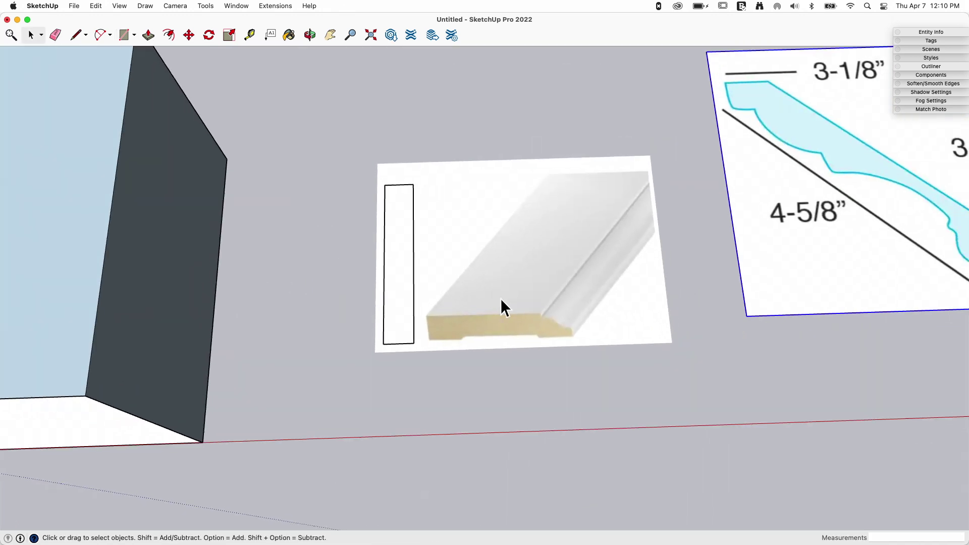
Select the rectangle's face over the baseboard silhouette and turn on the X-ray face style.
{"action": "middle_click_drag", "start_coordinate": [500, 299], "coordinate": [389, 164]}
{"action": "left_click", "coordinate": [392, 123]}
{"action": "middle_click_drag", "start_coordinate": [392, 124], "coordinate": [440, 200]}
{"action": "middle_click_drag", "start_coordinate": [389, 159], "coordinate": [423, 113]}
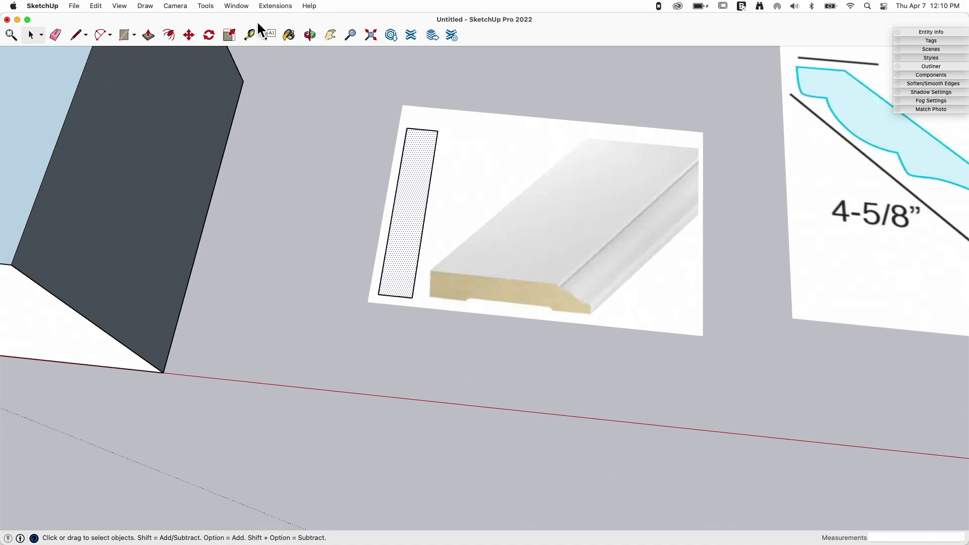
{"action": "left_click", "coordinate": [119, 5]}
{"action": "mouse_move", "coordinate": [178, 198]}
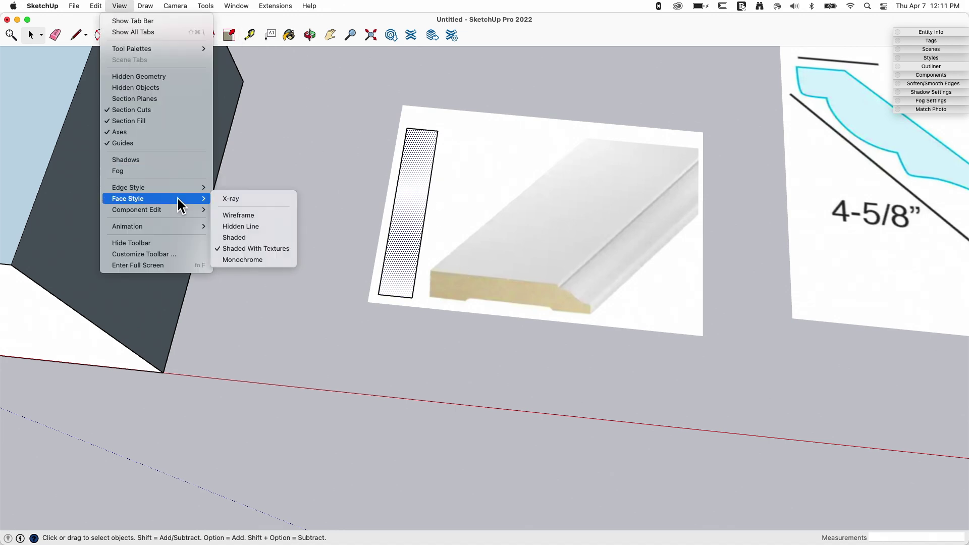
{"action": "left_click", "coordinate": [223, 199]}
{"action": "scroll", "coordinate": [425, 157], "scroll_direction": "up", "scroll_amount": 5}
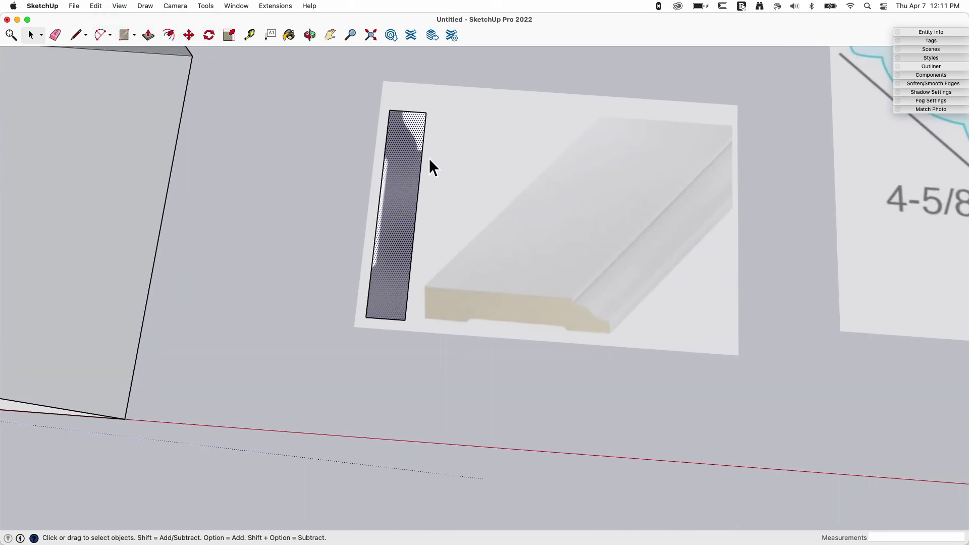
Examine the silhouette's curved upper edge and recessed back through the rectangle, and compare it with the room's walls.
{"action": "middle_click_drag", "start_coordinate": [404, 150], "coordinate": [396, 79]}
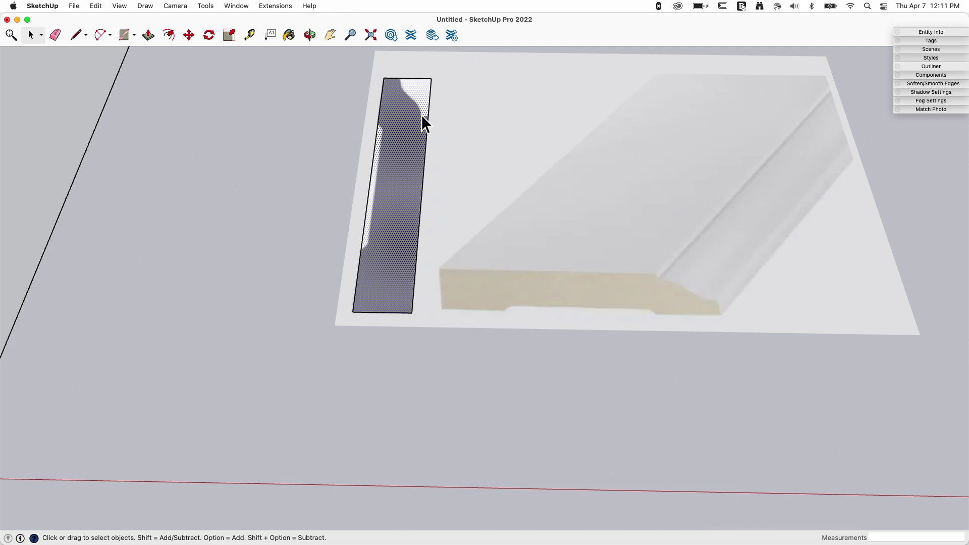
{"action": "middle_click_drag", "start_coordinate": [419, 110], "coordinate": [384, 182]}
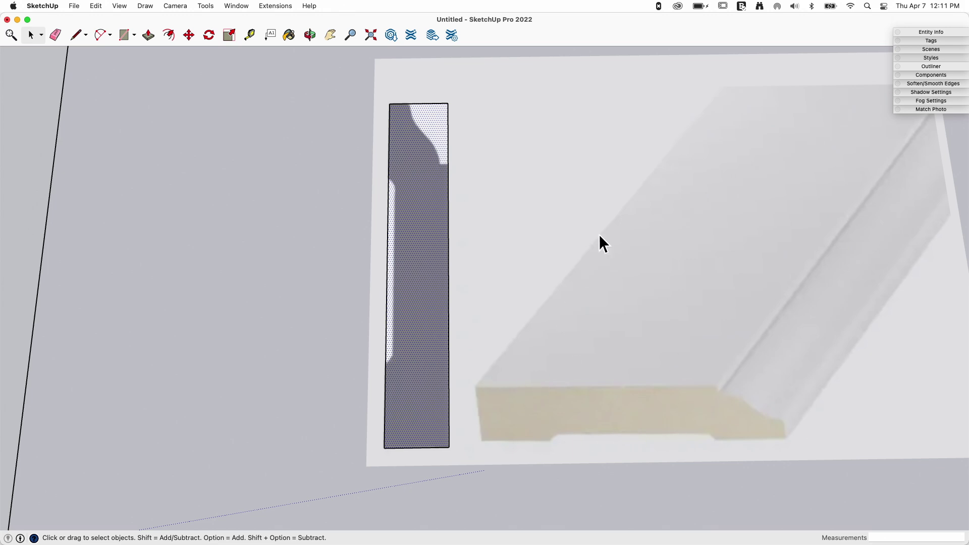
{"action": "middle_click_drag", "start_coordinate": [441, 186], "coordinate": [440, 188]}
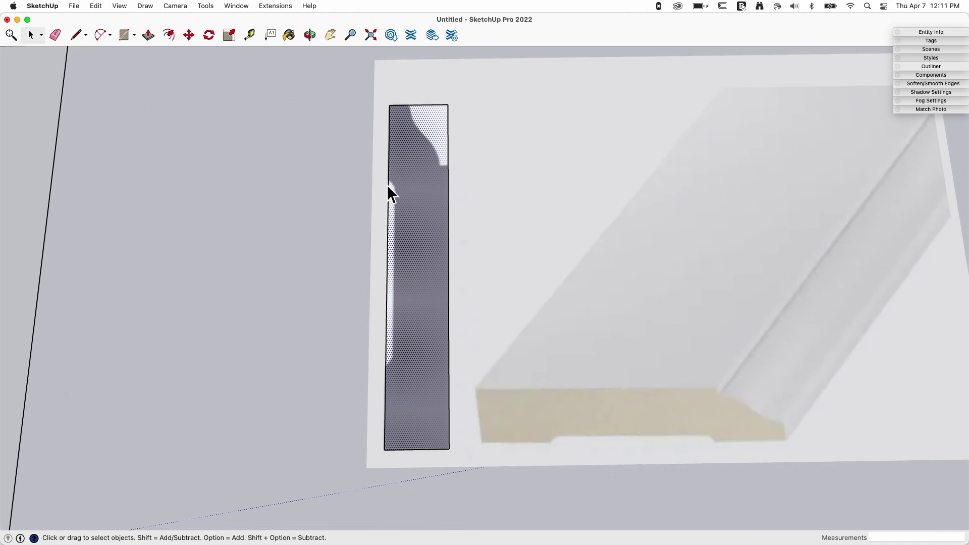
{"action": "scroll", "coordinate": [400, 259], "scroll_direction": "down", "scroll_amount": 5}
{"action": "middle_click_drag", "start_coordinate": [398, 257], "coordinate": [54, 219]}
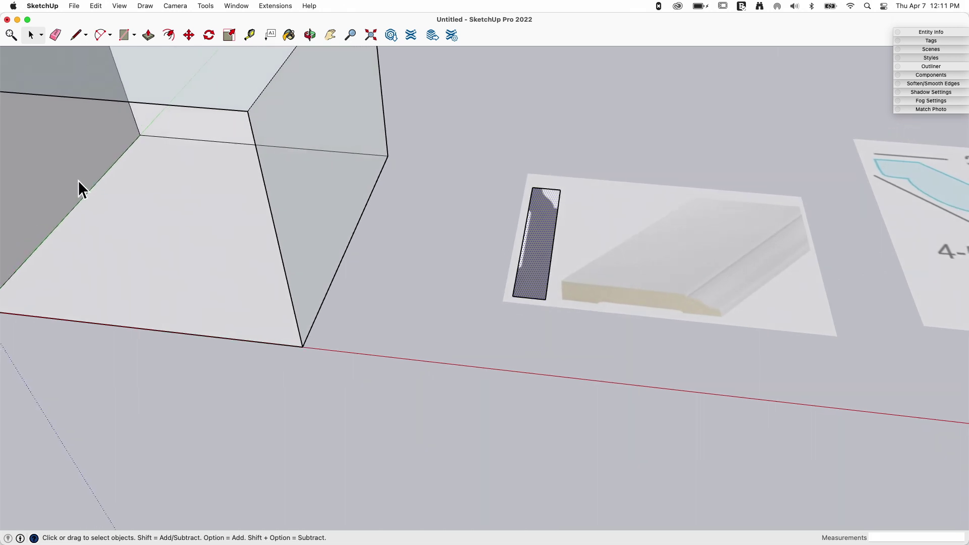
{"action": "scroll", "coordinate": [532, 244], "scroll_direction": "up", "scroll_amount": 5}
{"action": "scroll", "coordinate": [479, 274], "scroll_direction": "up", "scroll_amount": 2}
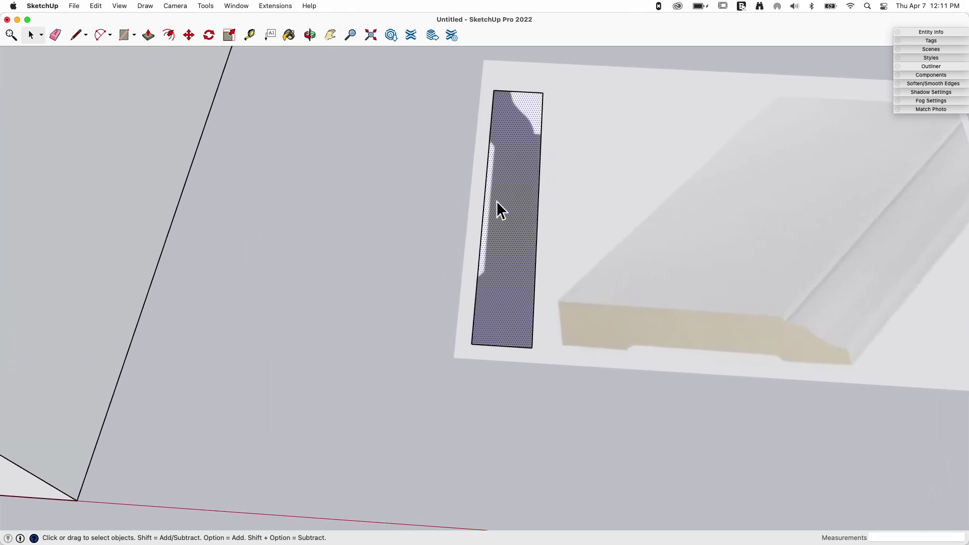
{"action": "middle_click_drag", "start_coordinate": [466, 278], "coordinate": [473, 282]}
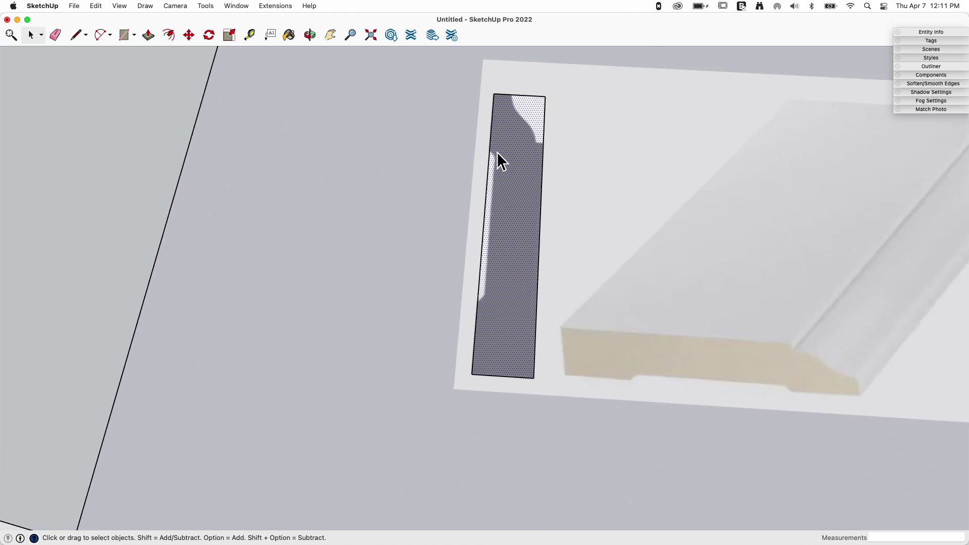
Draw a line about 2 1/8" long along the silhouette's small ledge, from the curve's lower end to the rectangle's long edge.
{"action": "middle_click_drag", "start_coordinate": [482, 164], "coordinate": [484, 195]}
{"action": "scroll", "coordinate": [510, 167], "scroll_direction": "up", "scroll_amount": 5}
{"action": "middle_click_drag", "start_coordinate": [519, 149], "coordinate": [517, 197]}
{"action": "key", "text": "l"}
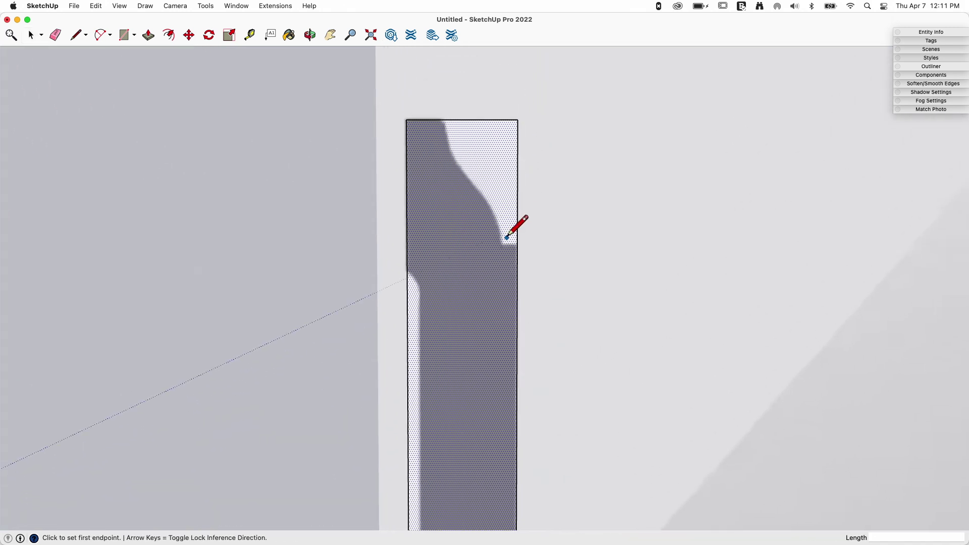
{"action": "left_click", "coordinate": [501, 244]}
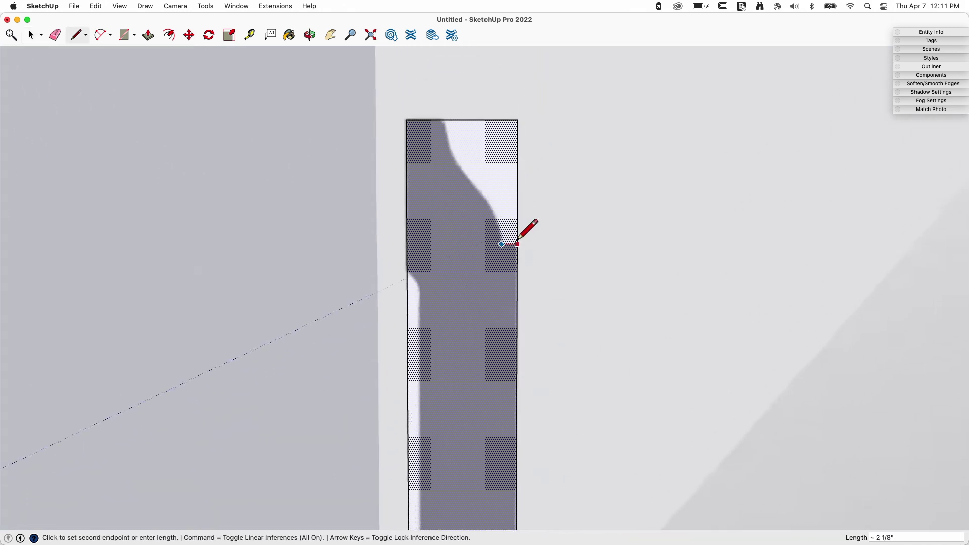
{"action": "left_click", "coordinate": [518, 245]}
{"action": "key", "text": "Escape"}
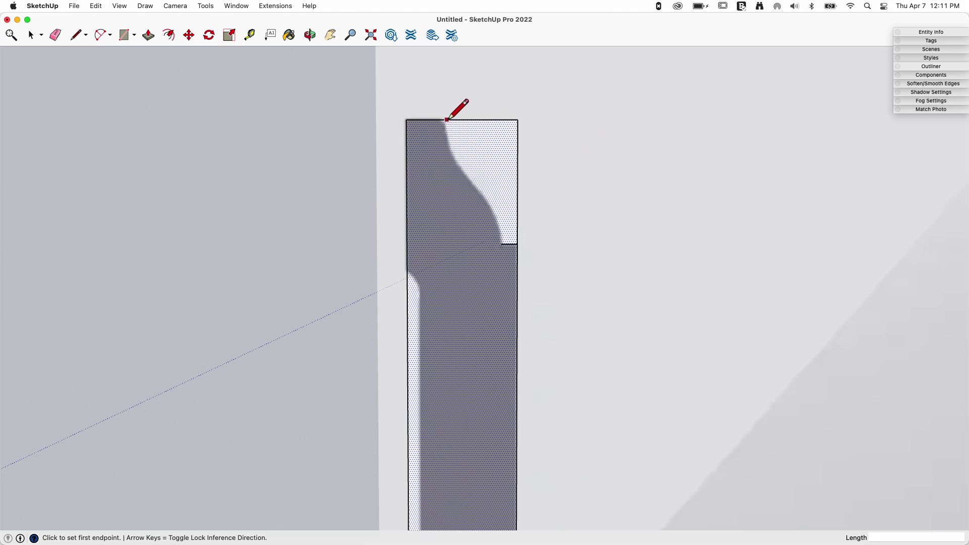
Draw a line about 1 3/4" long from the rectangle's upper edge down to where the silhouette's curve begins.
{"action": "left_click", "coordinate": [446, 120]}
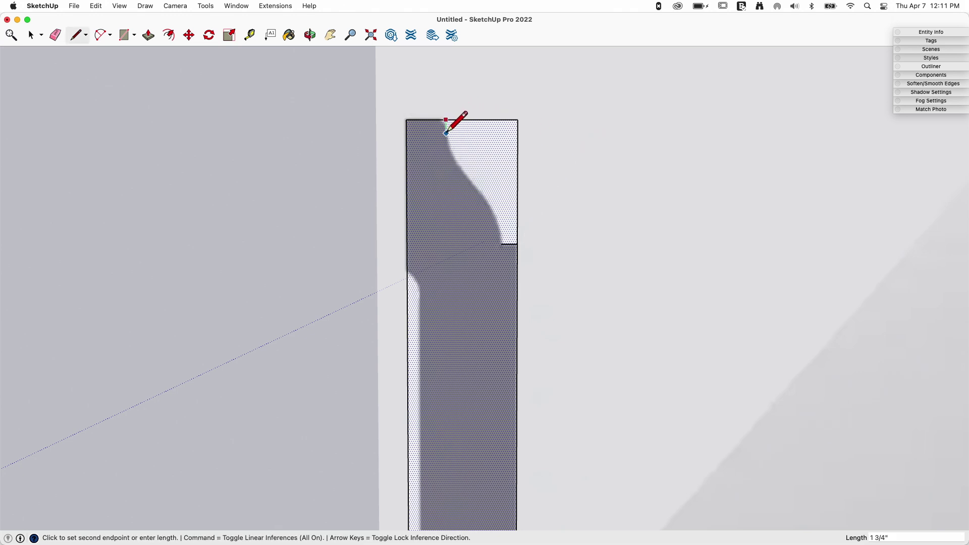
{"action": "key", "text": "space"}
{"action": "scroll", "coordinate": [536, 162], "scroll_direction": "up", "scroll_amount": 2}
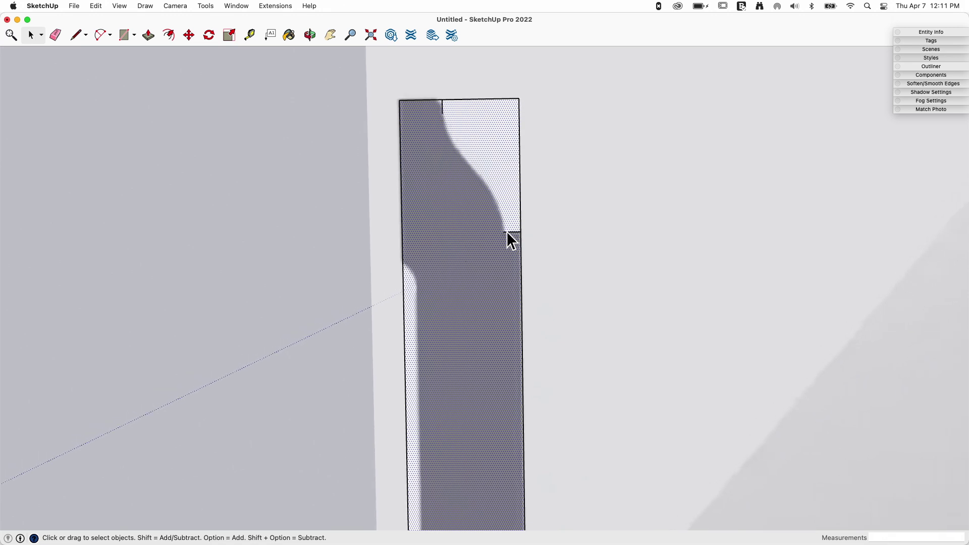
Trace the silhouette's S-curve from the ledge with an arc bulging about 1 3/16" and a tangent arc ending at the short upper line.
{"action": "scroll", "coordinate": [502, 230], "scroll_direction": "down", "scroll_amount": 1}
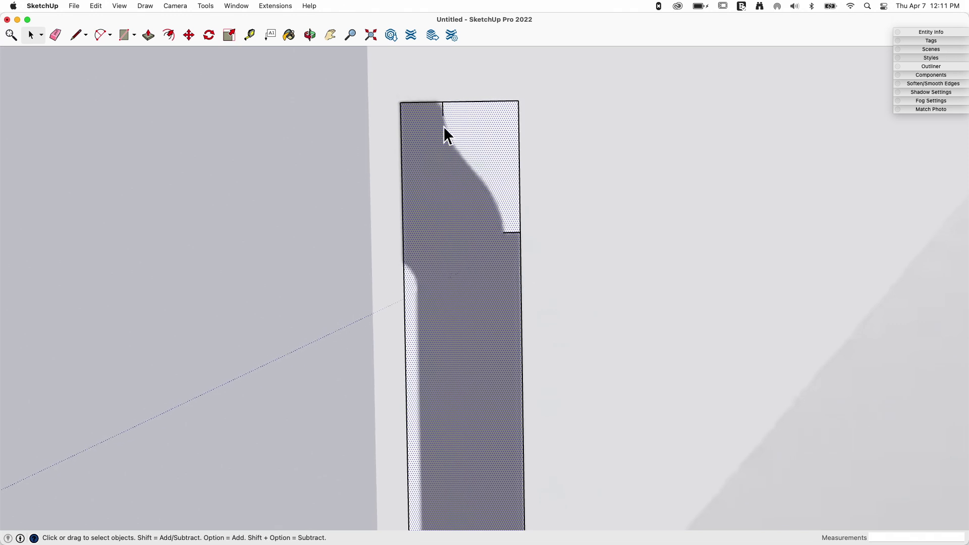
{"action": "scroll", "coordinate": [444, 127], "scroll_direction": "down", "scroll_amount": 1}
{"action": "left_click", "coordinate": [101, 34]}
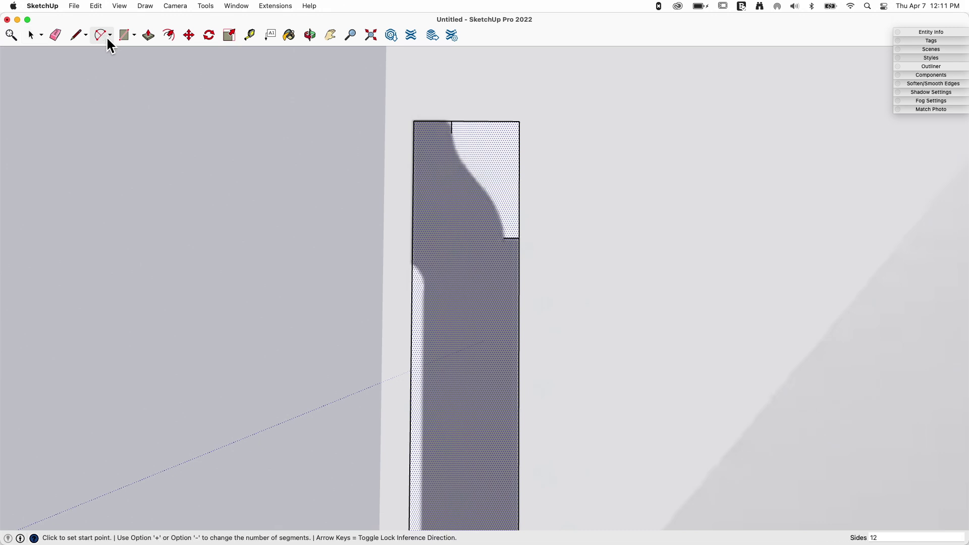
{"action": "scroll", "coordinate": [502, 233], "scroll_direction": "up", "scroll_amount": 2}
{"action": "key", "text": "a"}
{"action": "left_click", "coordinate": [507, 232]}
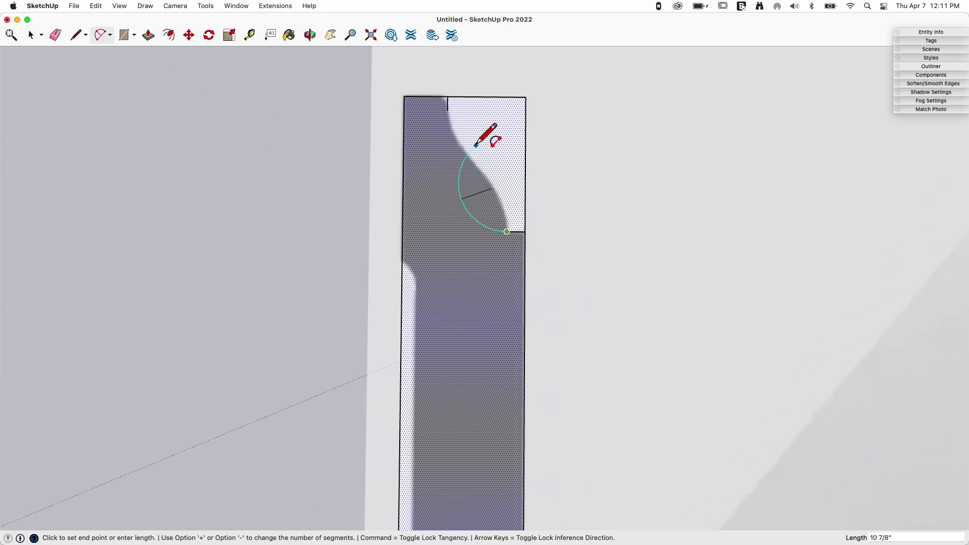
{"action": "left_click", "coordinate": [471, 161]}
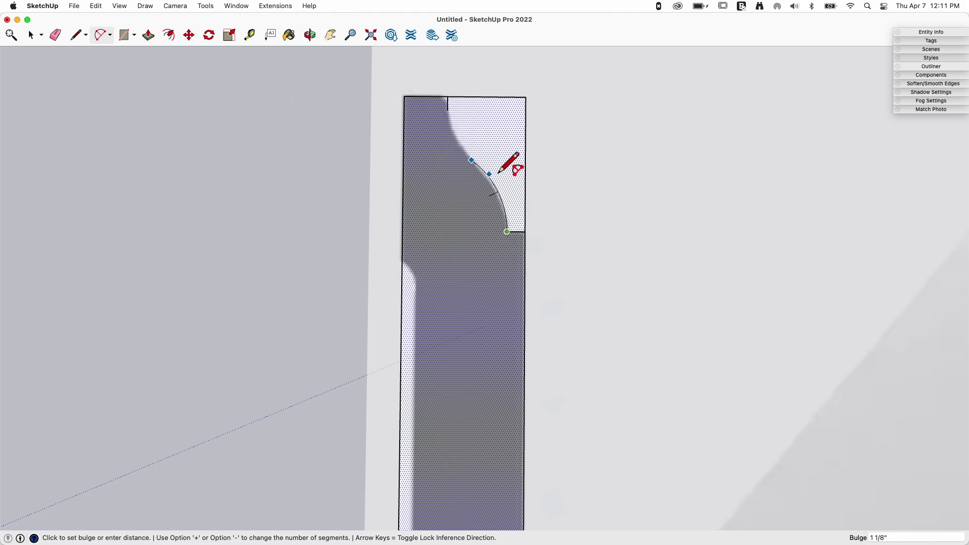
{"action": "left_click", "coordinate": [499, 172]}
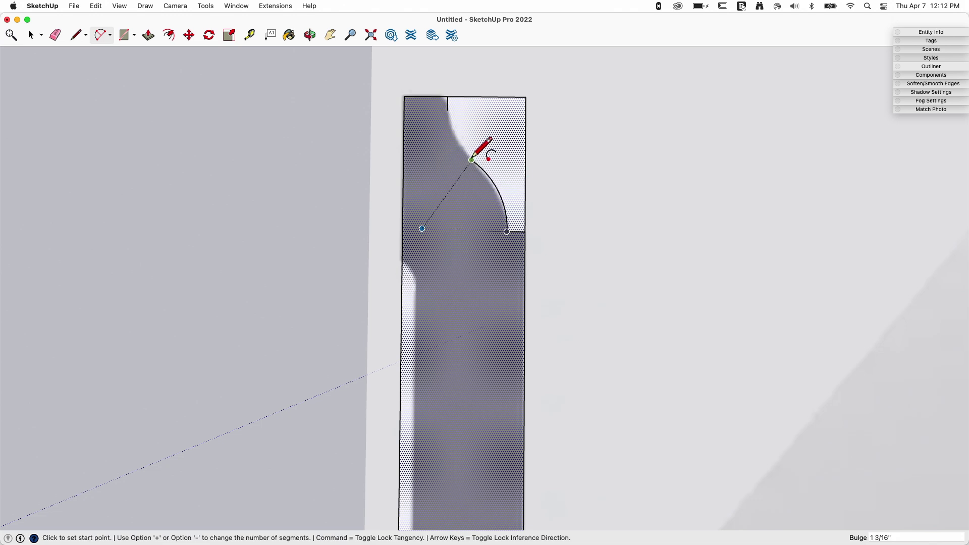
{"action": "left_click", "coordinate": [472, 160]}
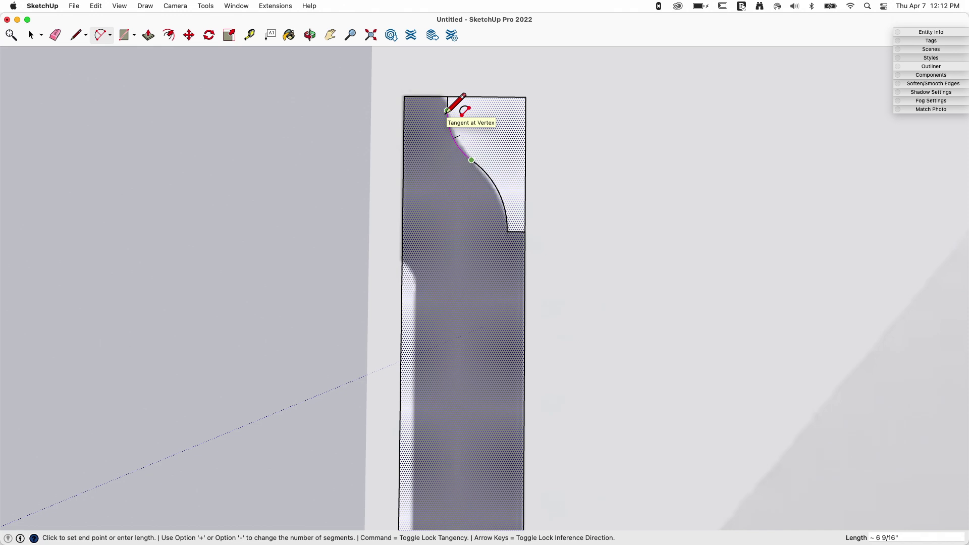
{"action": "left_click", "coordinate": [447, 110]}
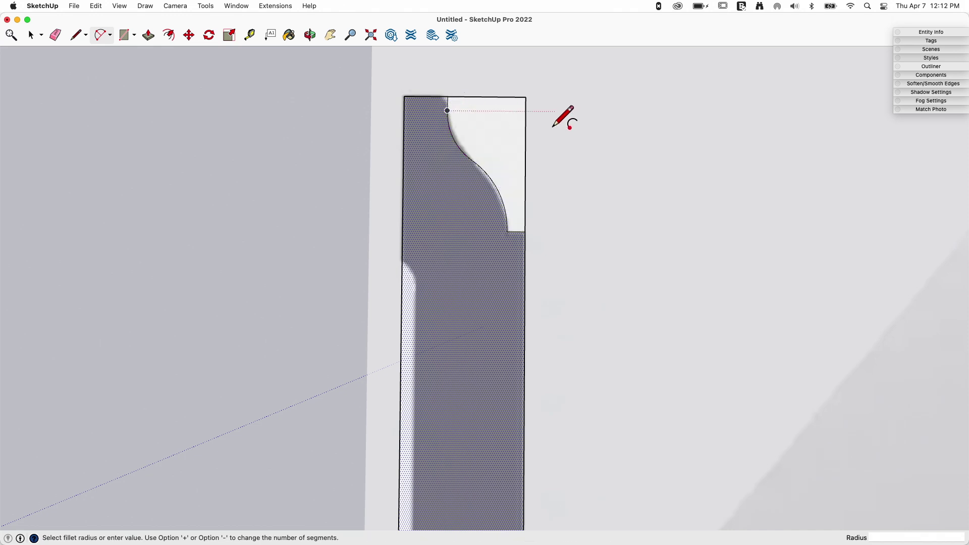
Erase the rectangle's leftover outer edges around the waste corner beside the traced curve.
{"action": "key", "text": "e"}
{"action": "left_click_drag", "start_coordinate": [486, 93], "coordinate": [529, 138]}
{"action": "key", "text": "space"}
Select the traced baseboard profile's face with its edges and make it a group.
{"action": "scroll", "coordinate": [525, 146], "scroll_direction": "down", "scroll_amount": 7}
{"action": "middle_click_drag", "start_coordinate": [482, 197], "coordinate": [484, 308]}
{"action": "scroll", "coordinate": [480, 155], "scroll_direction": "up", "scroll_amount": 2}
{"action": "mouse_move", "coordinate": [490, 128]}
{"action": "middle_mouse_down"}
{"action": "mouse_move", "coordinate": [506, 223]}
{"action": "mouse_move", "coordinate": [486, 302]}
{"action": "mouse_move", "coordinate": [474, 251]}
{"action": "mouse_move", "coordinate": [419, 315]}
{"action": "mouse_move", "coordinate": [463, 282]}
{"action": "middle_mouse_up"}
{"action": "left_click", "coordinate": [445, 308]}
{"action": "right_click", "coordinate": [479, 271]}
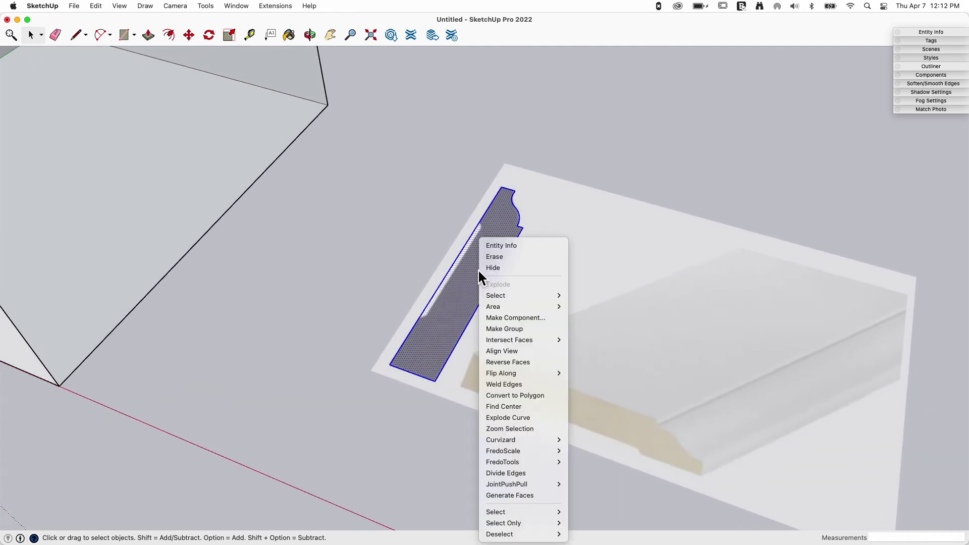
{"action": "key", "text": "Escape"}
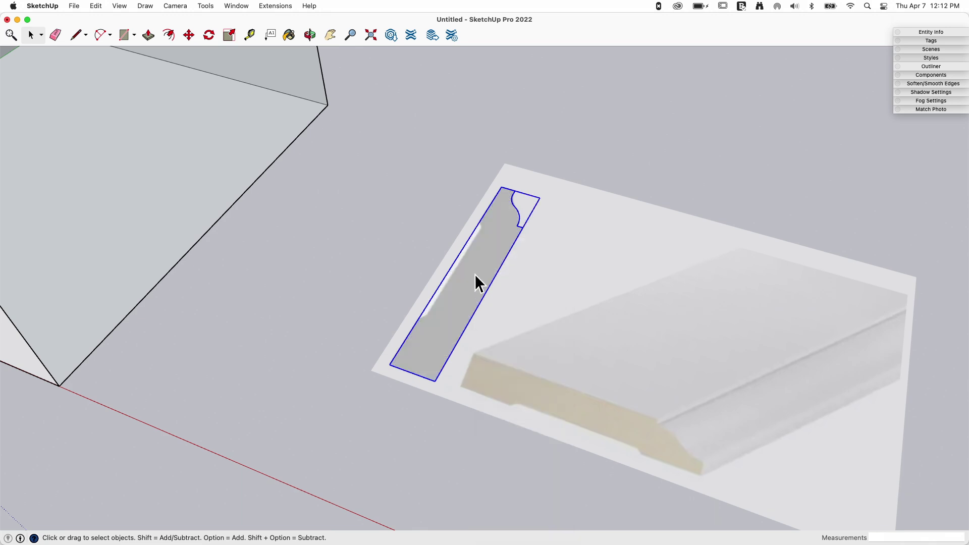
Open the baseboard profile group and resize it with the Tape Measure so that its long back edge is 3.5".
{"action": "double_click", "coordinate": [475, 274]}
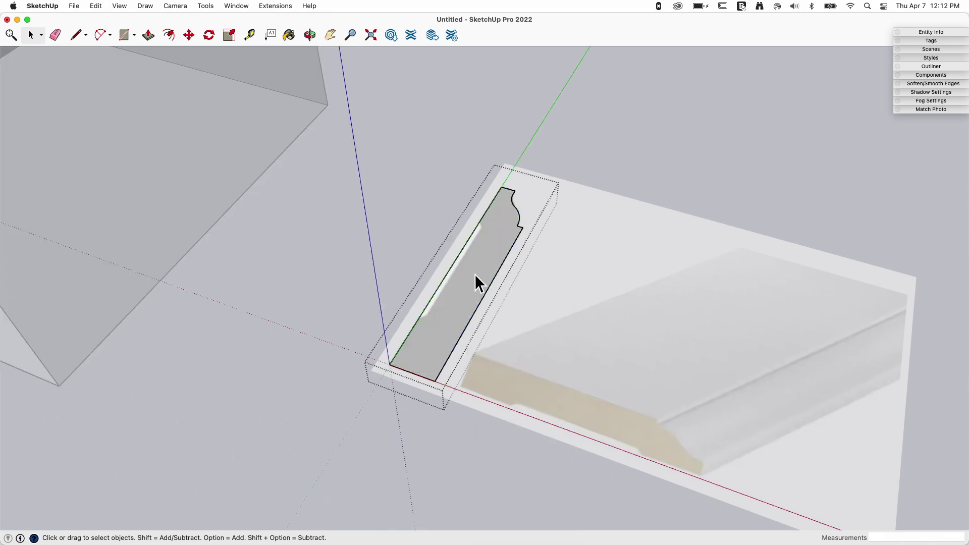
{"action": "left_click", "coordinate": [275, 38]}
{"action": "left_click", "coordinate": [391, 362]}
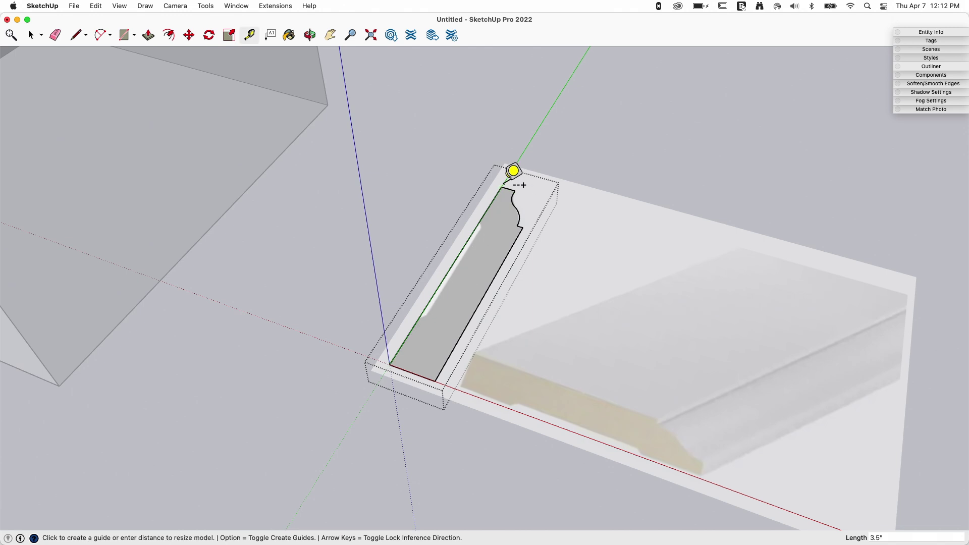
{"action": "key", "text": "Return"}
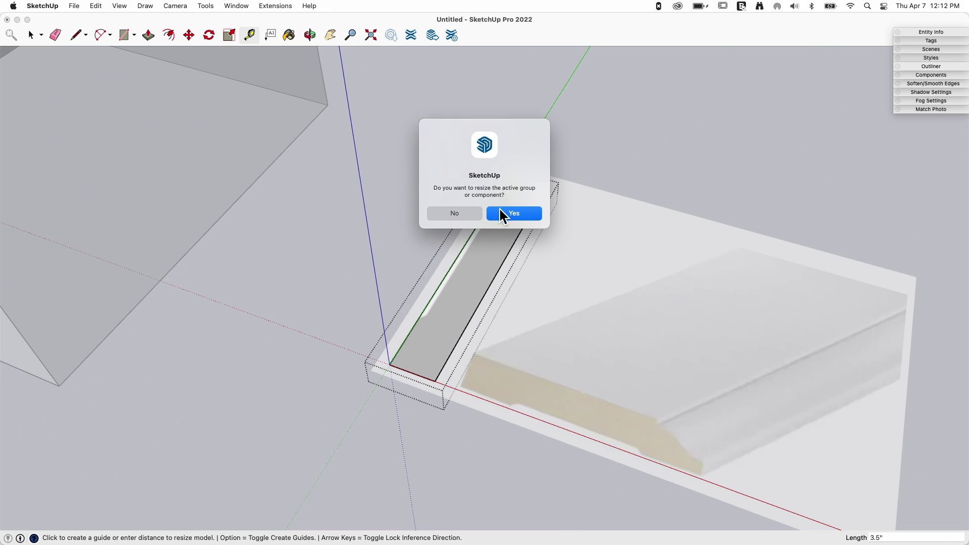
{"action": "left_click", "coordinate": [514, 214]}
{"action": "key", "text": "space"}
Close the group and rotate the resized baseboard profile upright about its base corner.
{"action": "scroll", "coordinate": [384, 363], "scroll_direction": "up", "scroll_amount": 6}
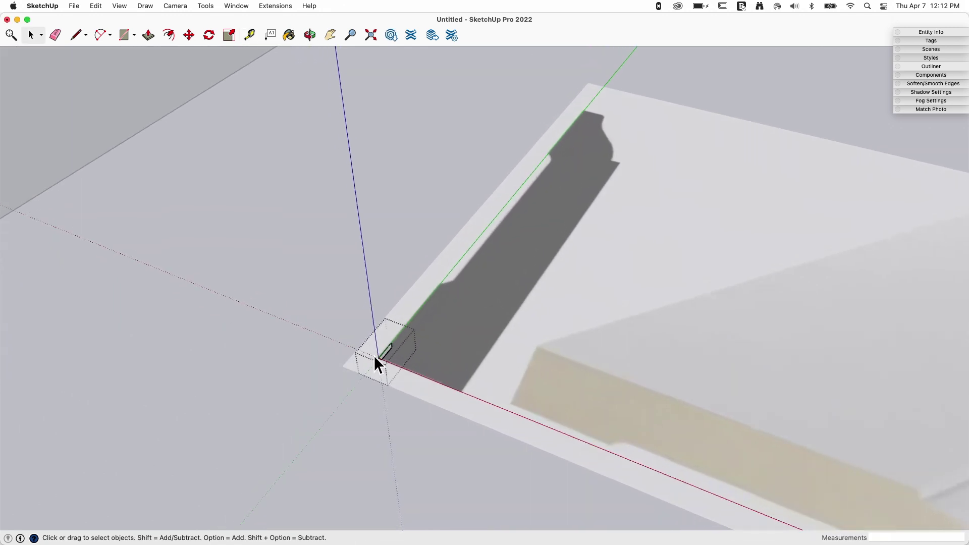
{"action": "middle_click_drag", "start_coordinate": [376, 359], "coordinate": [402, 327]}
{"action": "key", "text": "q"}
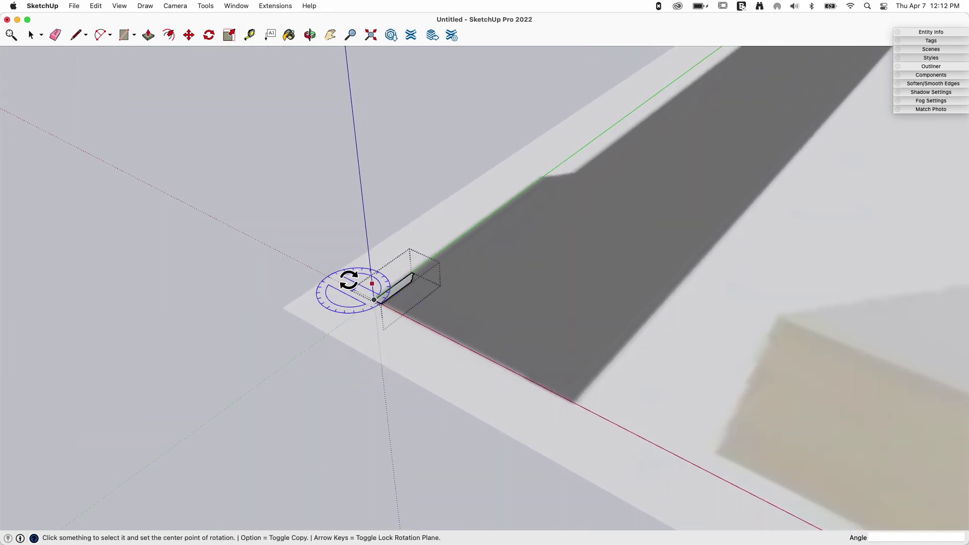
{"action": "key", "text": "space"}
{"action": "left_click", "coordinate": [307, 246]}
{"action": "key", "text": "q"}
{"action": "left_click", "coordinate": [375, 299]}
{"action": "left_click", "coordinate": [395, 281]}
{"action": "left_click", "coordinate": [372, 263]}
Move the upright baseboard profile by its base corner from the reference image to just outside the room's corner at the origin.
{"action": "key", "text": "m"}
{"action": "left_click", "coordinate": [383, 304]}
{"action": "scroll", "coordinate": [387, 310], "scroll_direction": "down", "scroll_amount": 8}
{"action": "scroll", "coordinate": [51, 315], "scroll_direction": "down", "scroll_amount": 3}
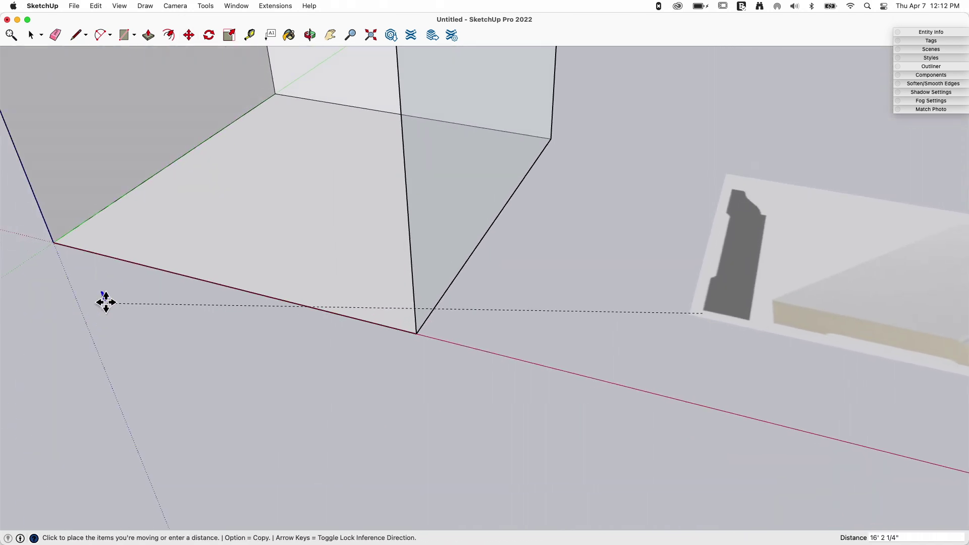
{"action": "left_click", "coordinate": [65, 273]}
{"action": "key", "text": "space"}
Trace the crown moulding's flat upper edge, its sloped back about 11' 3 1/2" long, and its vertical wall edge with connected lines.
{"action": "middle_click_drag", "start_coordinate": [225, 361], "coordinate": [292, 261]}
{"action": "scroll", "coordinate": [488, 314], "scroll_direction": "up", "scroll_amount": 8}
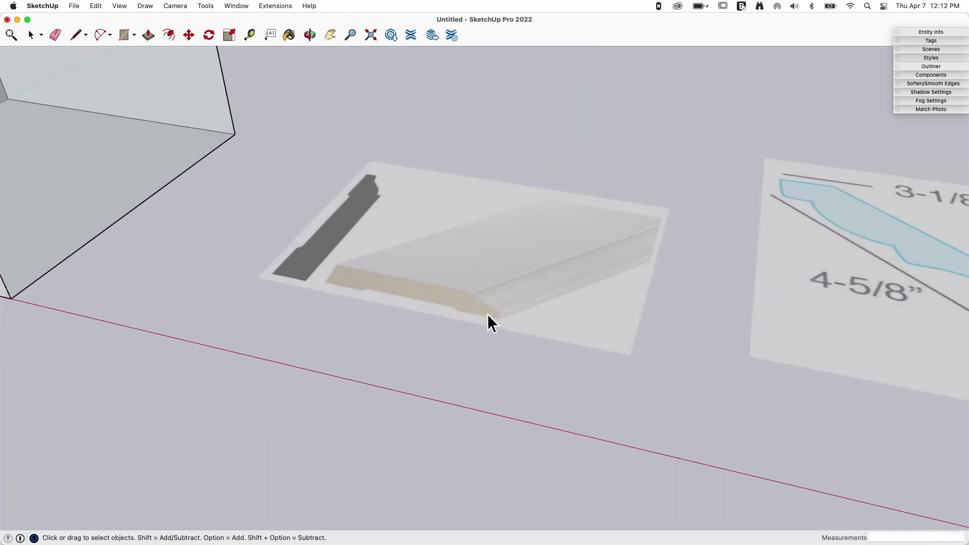
{"action": "scroll", "coordinate": [488, 314], "scroll_direction": "down", "scroll_amount": 5}
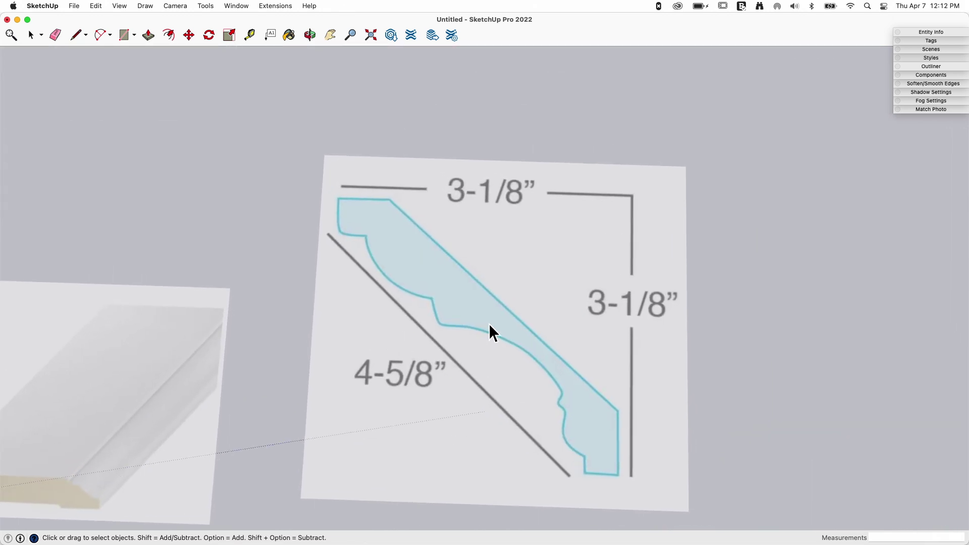
{"action": "scroll", "coordinate": [522, 356], "scroll_direction": "up", "scroll_amount": 3}
{"action": "middle_click_drag", "start_coordinate": [437, 183], "coordinate": [406, 188]}
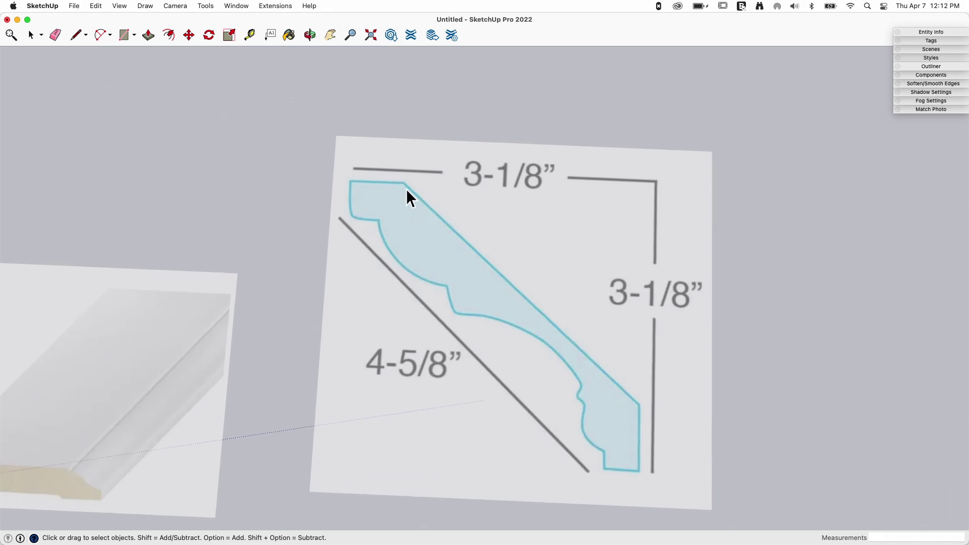
{"action": "key", "text": "l"}
{"action": "scroll", "coordinate": [351, 181], "scroll_direction": "up", "scroll_amount": 2}
{"action": "left_click", "coordinate": [351, 177]}
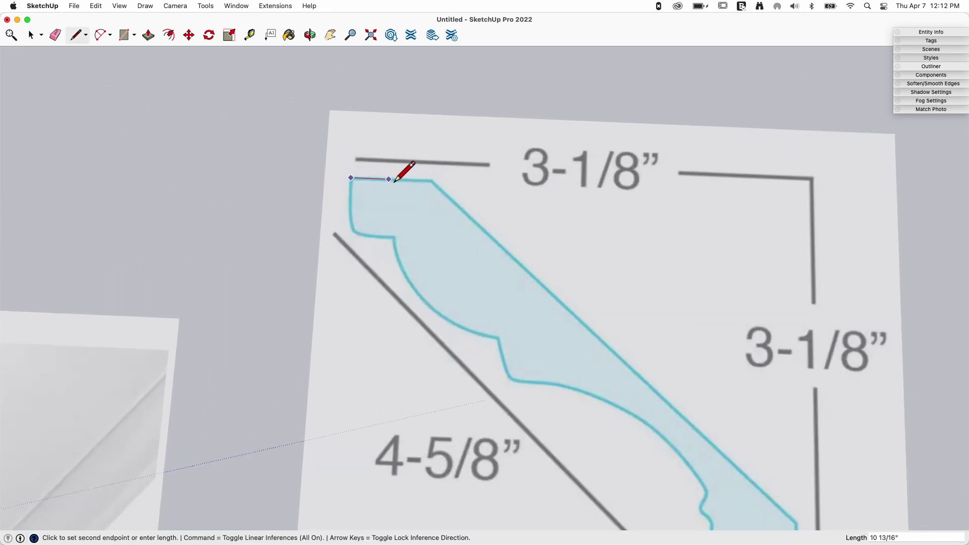
{"action": "left_click", "coordinate": [433, 180]}
{"action": "scroll", "coordinate": [440, 172], "scroll_direction": "down", "scroll_amount": 2}
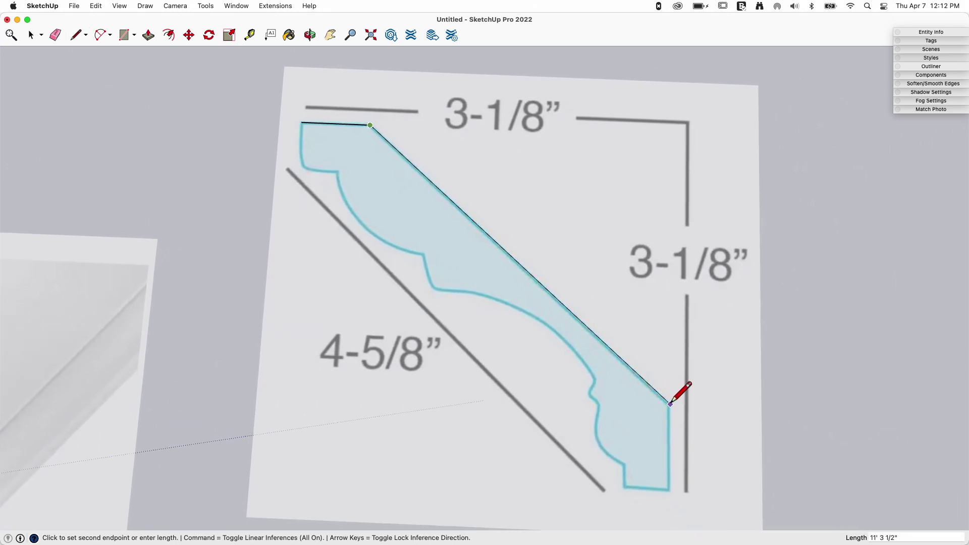
{"action": "left_click", "coordinate": [668, 405]}
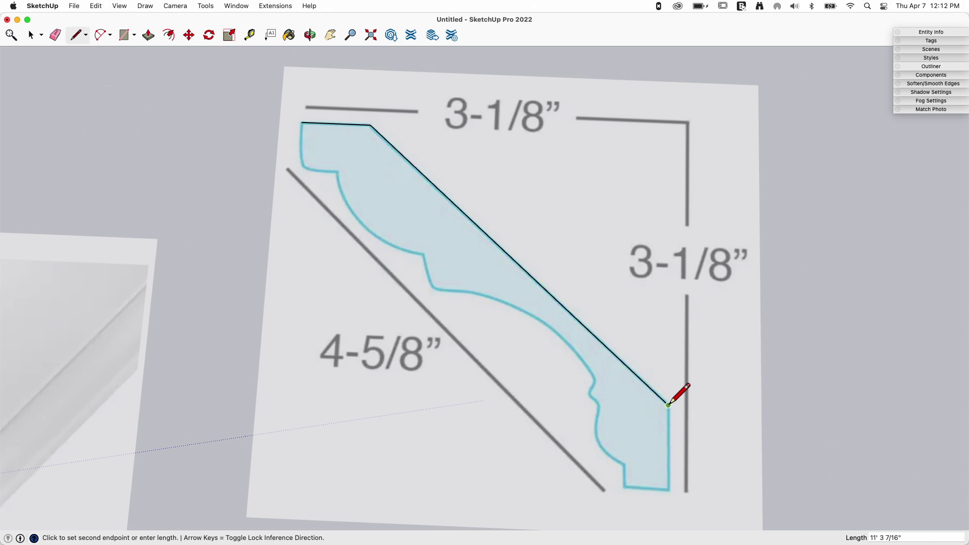
{"action": "left_click", "coordinate": [675, 489]}
{"action": "key", "text": "space"}
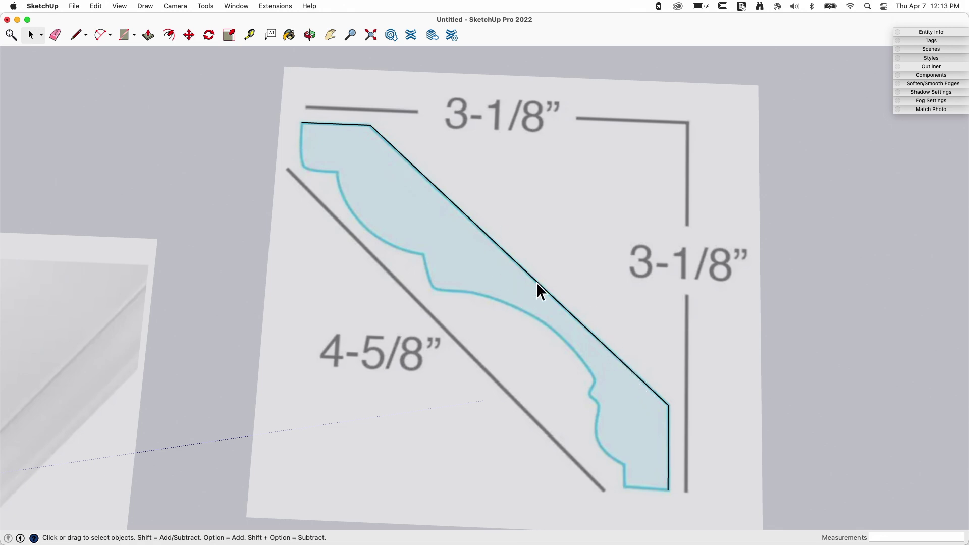
{"action": "key", "text": "l"}
{"action": "left_click", "coordinate": [301, 122]}
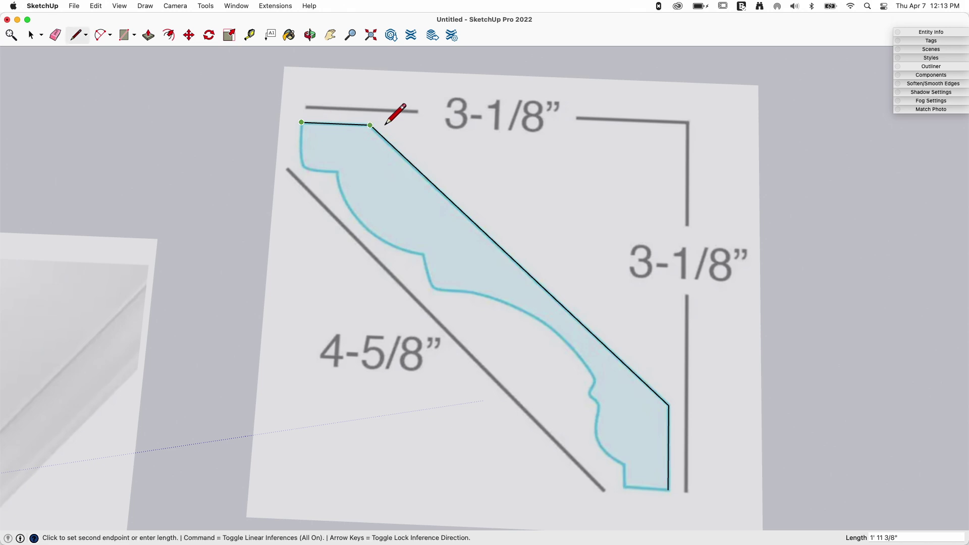
{"action": "key", "text": "Escape"}
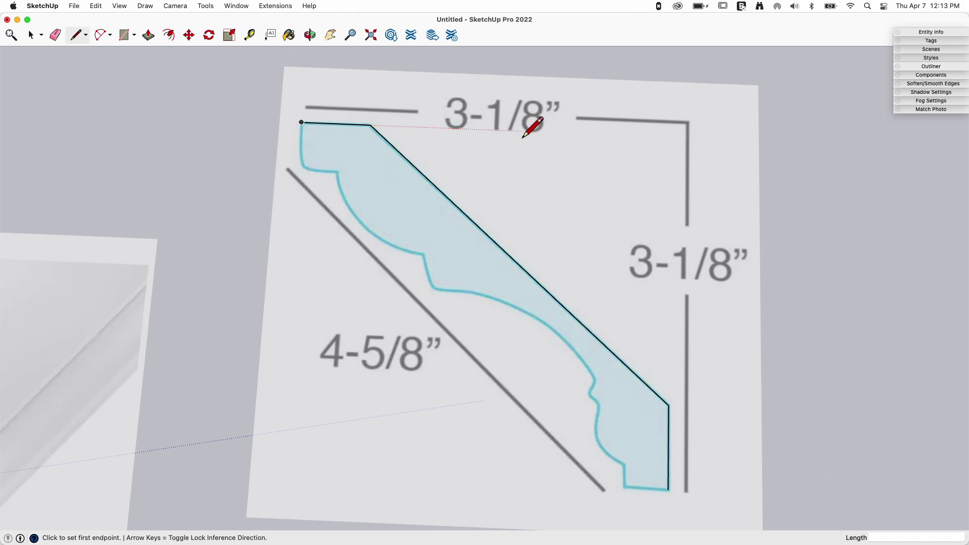
{"action": "left_click", "coordinate": [667, 489]}
{"action": "key", "text": "space"}
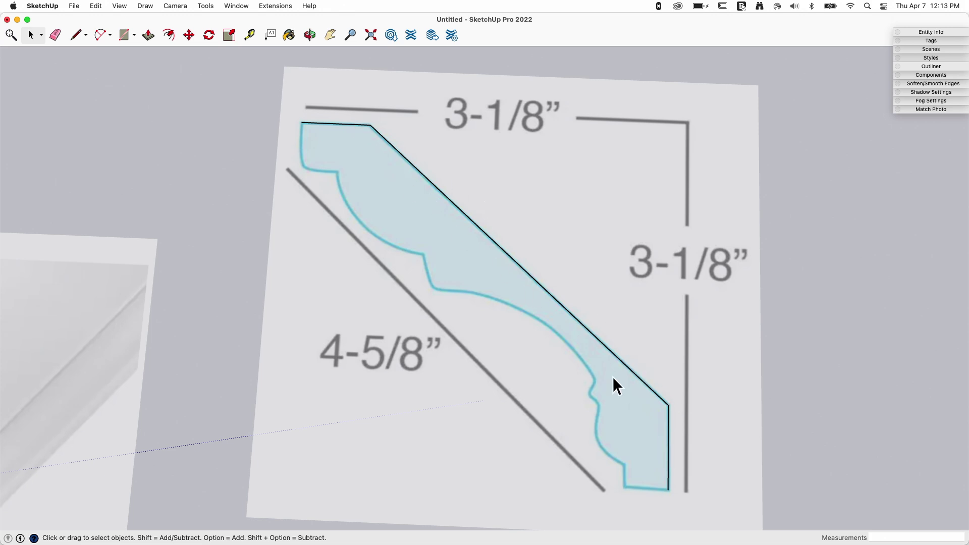
Draw lines along the crown profile's bottom edge and up the short vertical edge to where the lower curve begins.
{"action": "key", "text": "l"}
{"action": "scroll", "coordinate": [660, 502], "scroll_direction": "up", "scroll_amount": 3}
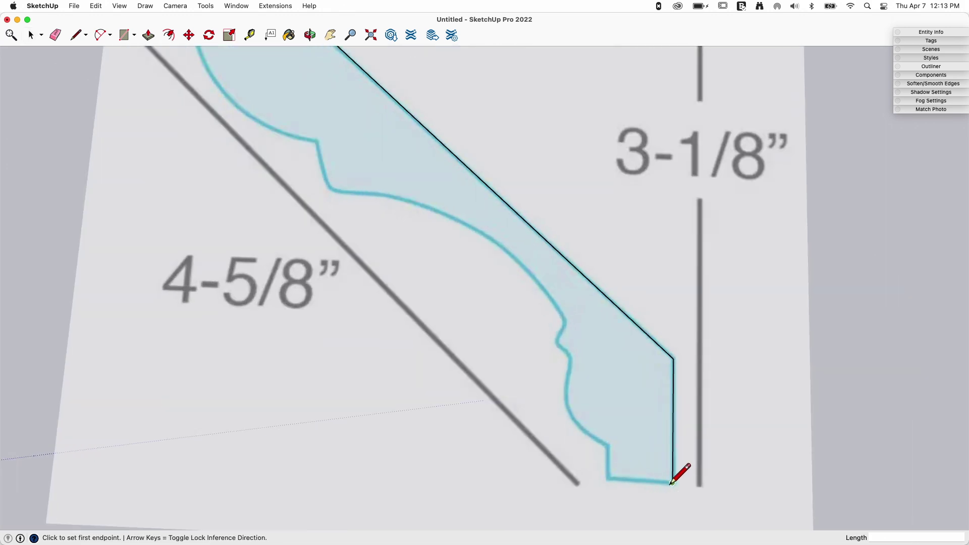
{"action": "left_click", "coordinate": [672, 482]}
{"action": "left_click", "coordinate": [606, 480]}
{"action": "left_click", "coordinate": [606, 444]}
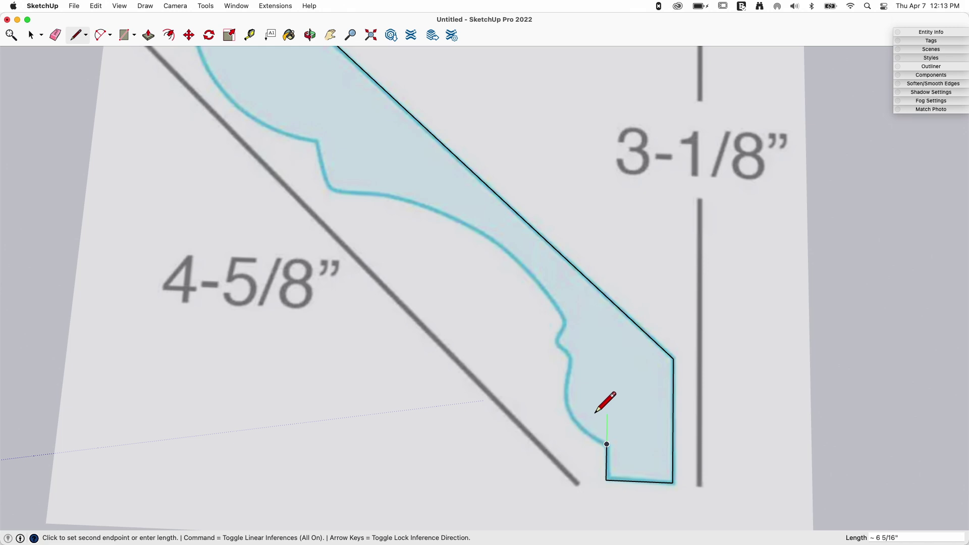
Trace the crown profile's lower convex curve with an arc bulging about 4 1/16" from the short vertical edge to the small notch.
{"action": "scroll", "coordinate": [607, 420], "scroll_direction": "up", "scroll_amount": 3}
{"action": "key", "text": "a"}
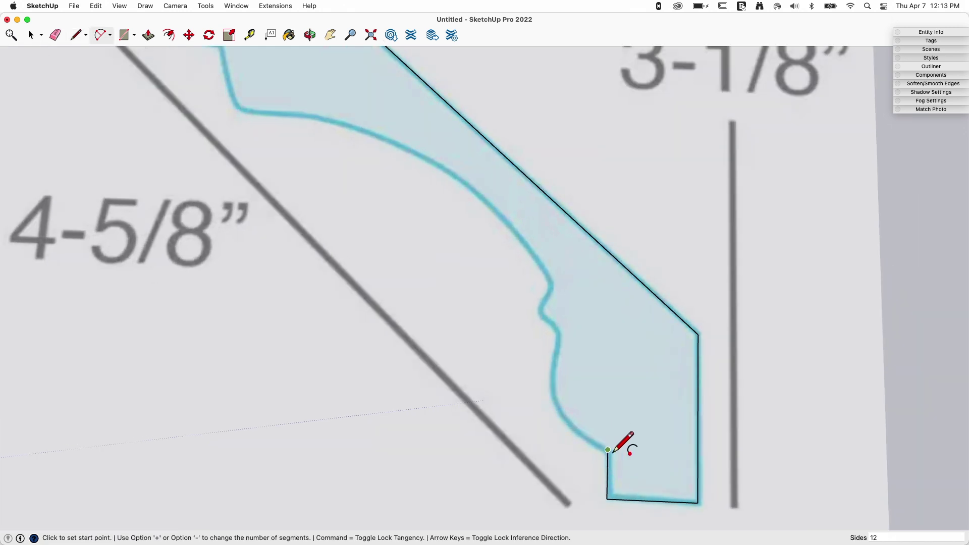
{"action": "left_click", "coordinate": [607, 449]}
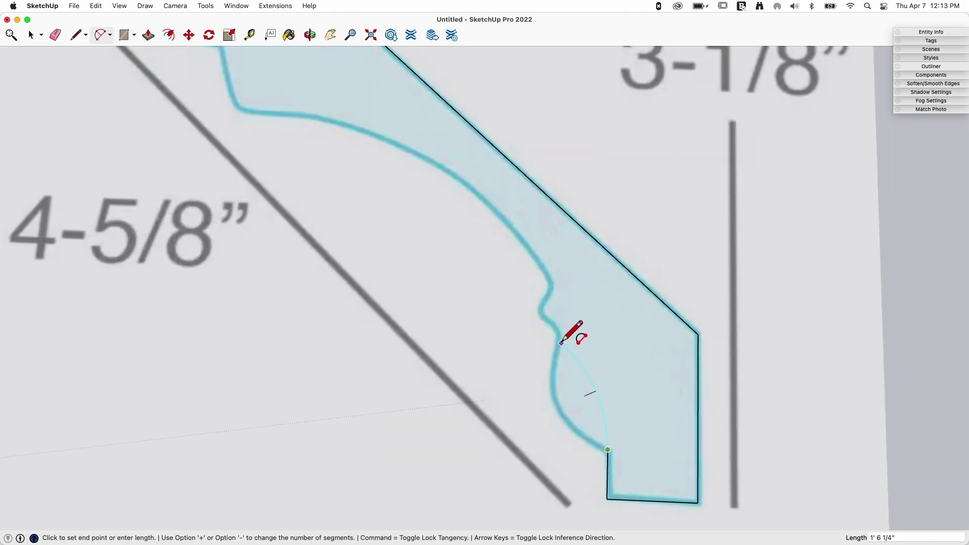
{"action": "left_click", "coordinate": [559, 343]}
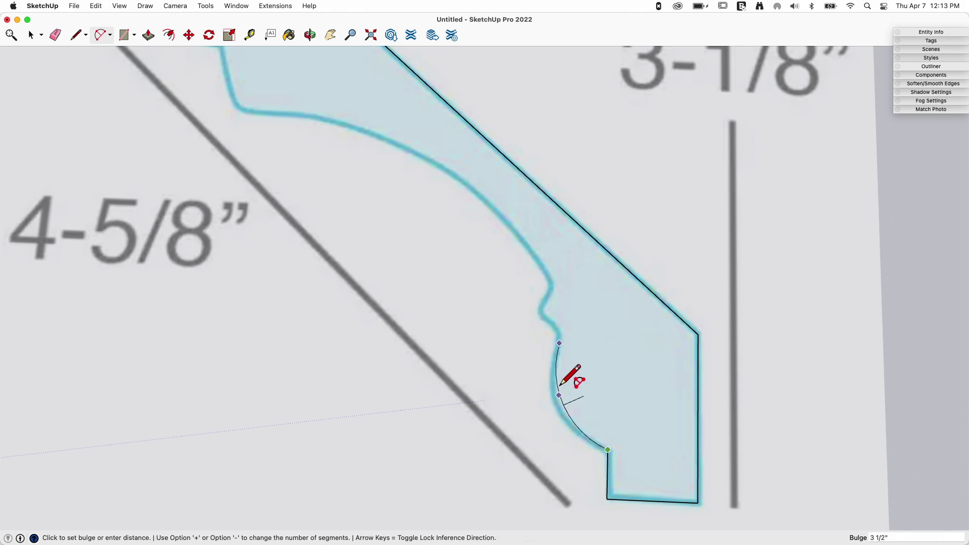
{"action": "left_click", "coordinate": [556, 388]}
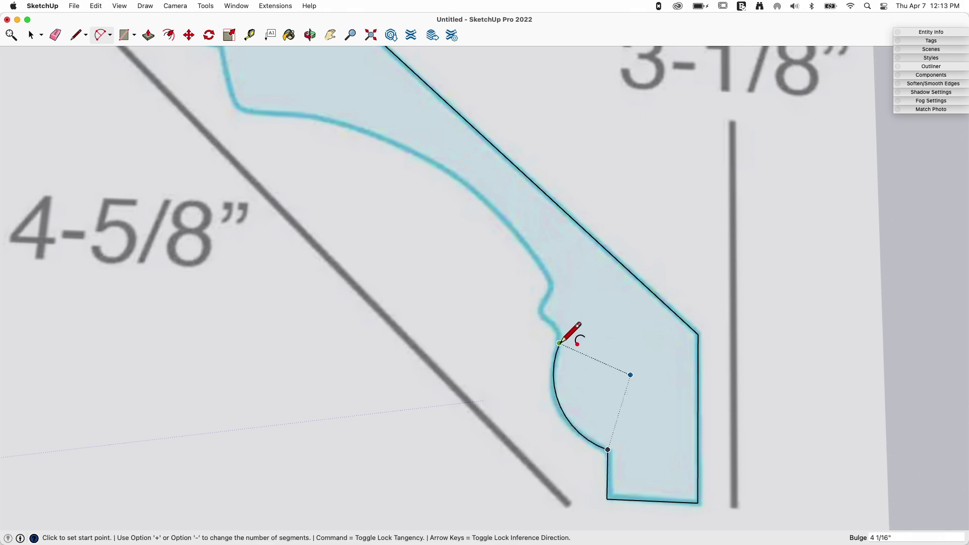
Trace the small S-shaped notch above the crown profile's lower curve with three connected tangent arcs.
{"action": "scroll", "coordinate": [560, 337], "scroll_direction": "up", "scroll_amount": 5}
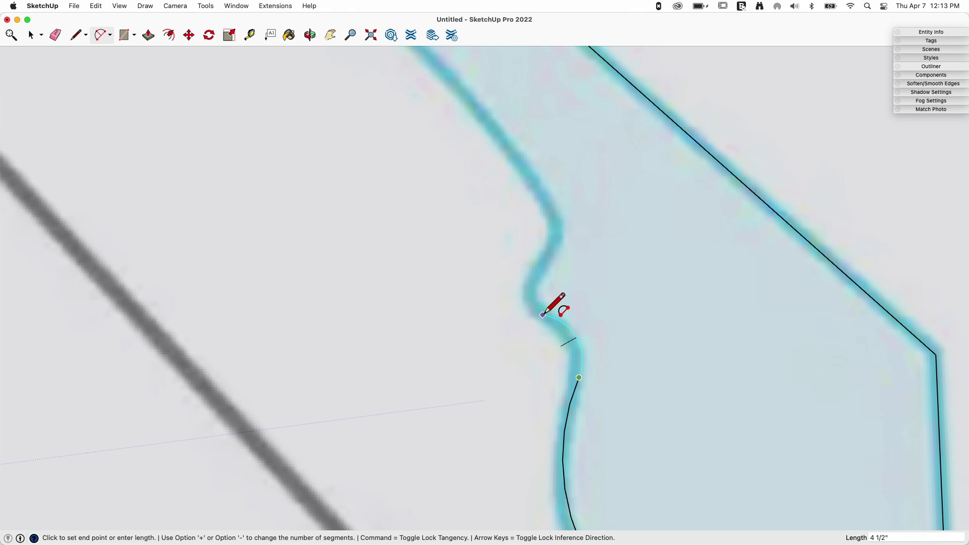
{"action": "left_click", "coordinate": [554, 322]}
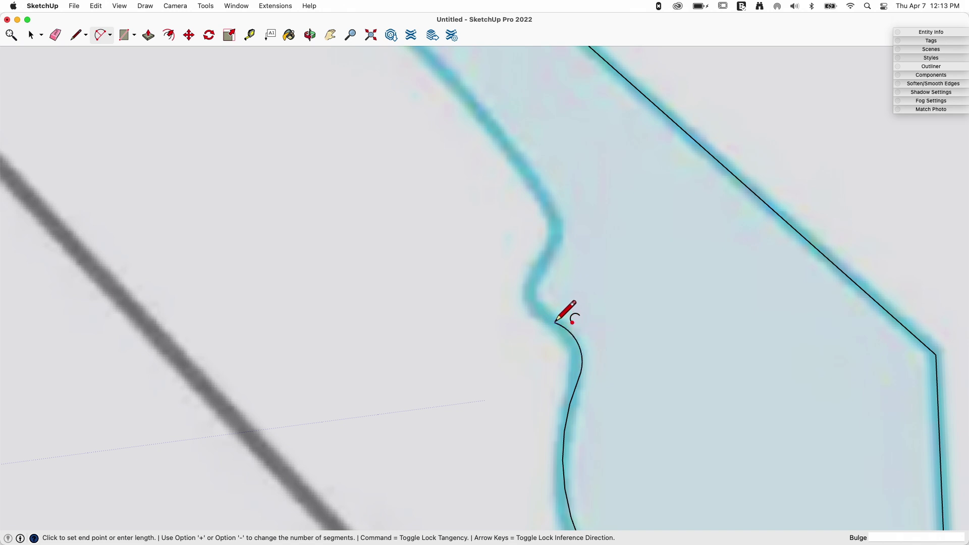
{"action": "left_click", "coordinate": [555, 322]}
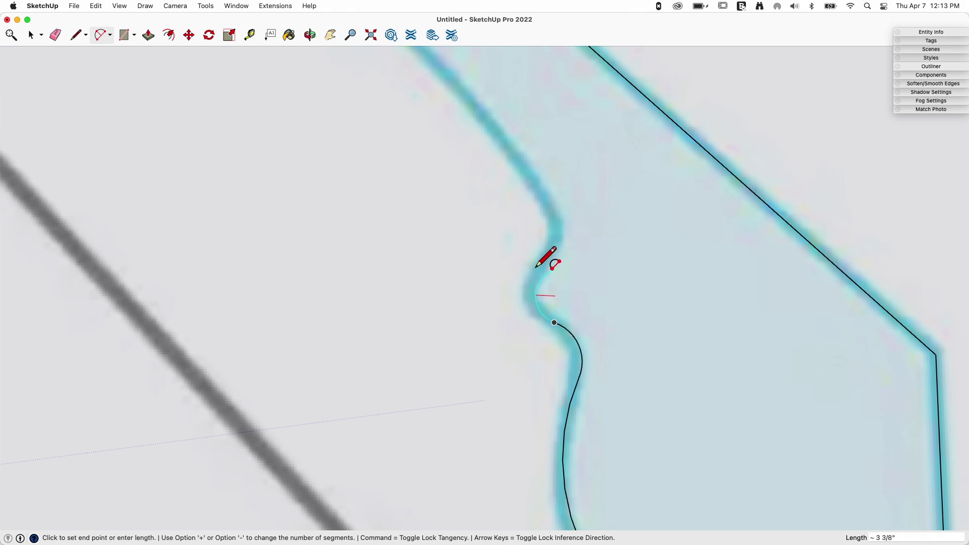
{"action": "scroll", "coordinate": [536, 267], "scroll_direction": "up", "scroll_amount": 3}
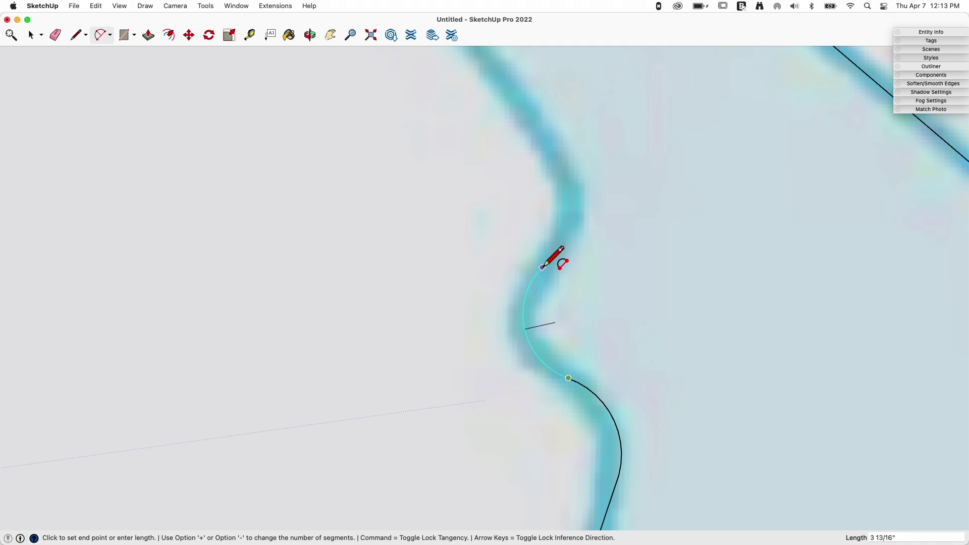
{"action": "left_click", "coordinate": [542, 269]}
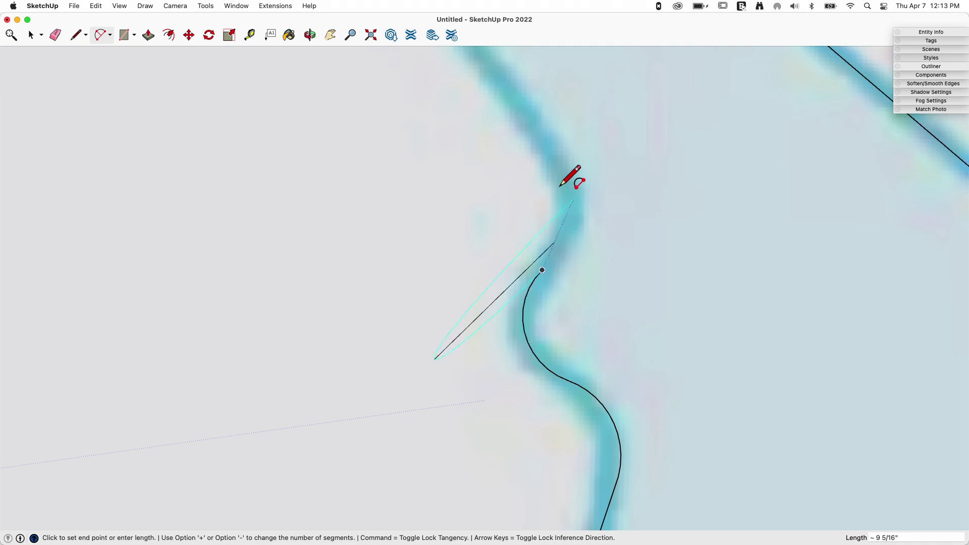
{"action": "double_click", "coordinate": [560, 146]}
Trace the crown profile's long concave curve with an arc bulging about 5 1/16" from the notch to the short flat section.
{"action": "scroll", "coordinate": [591, 268], "scroll_direction": "down", "scroll_amount": 10}
{"action": "scroll", "coordinate": [546, 329], "scroll_direction": "up", "scroll_amount": 5}
{"action": "left_click", "coordinate": [620, 418]}
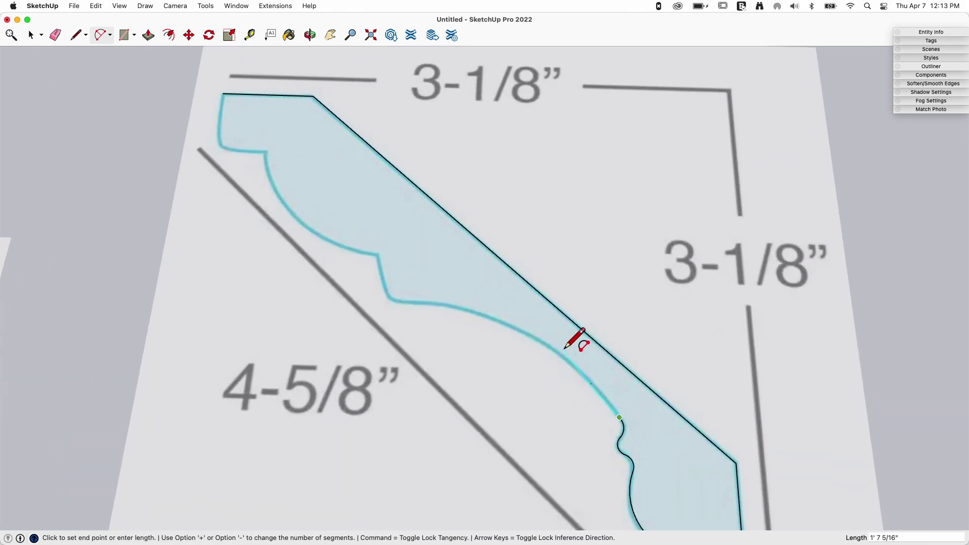
{"action": "scroll", "coordinate": [560, 338], "scroll_direction": "up", "scroll_amount": 6}
{"action": "scroll", "coordinate": [418, 255], "scroll_direction": "down", "scroll_amount": 3}
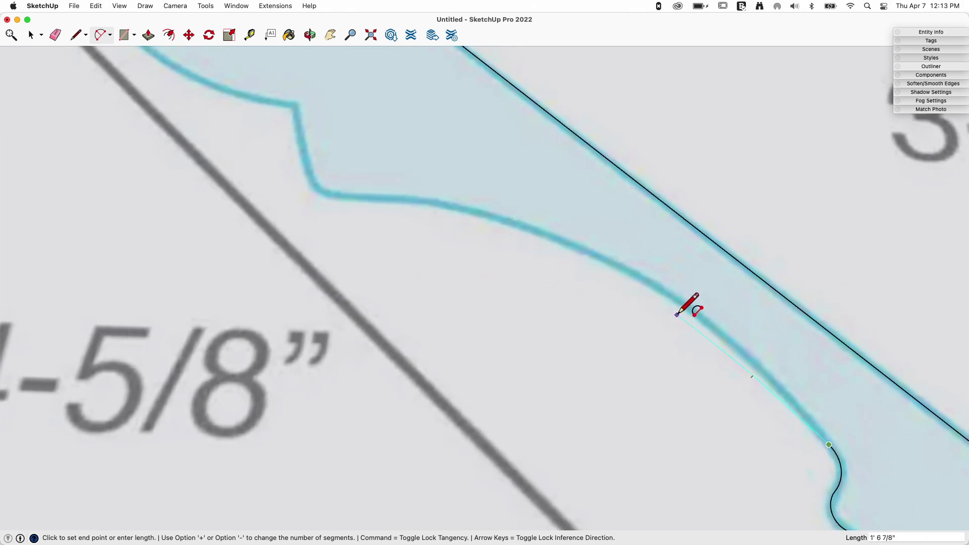
{"action": "left_click", "coordinate": [422, 200]}
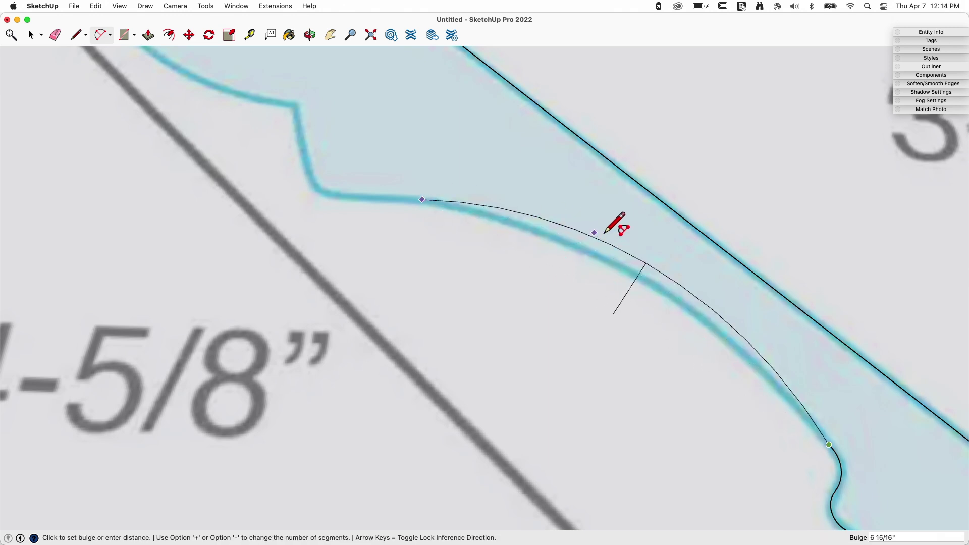
{"action": "left_click", "coordinate": [605, 261]}
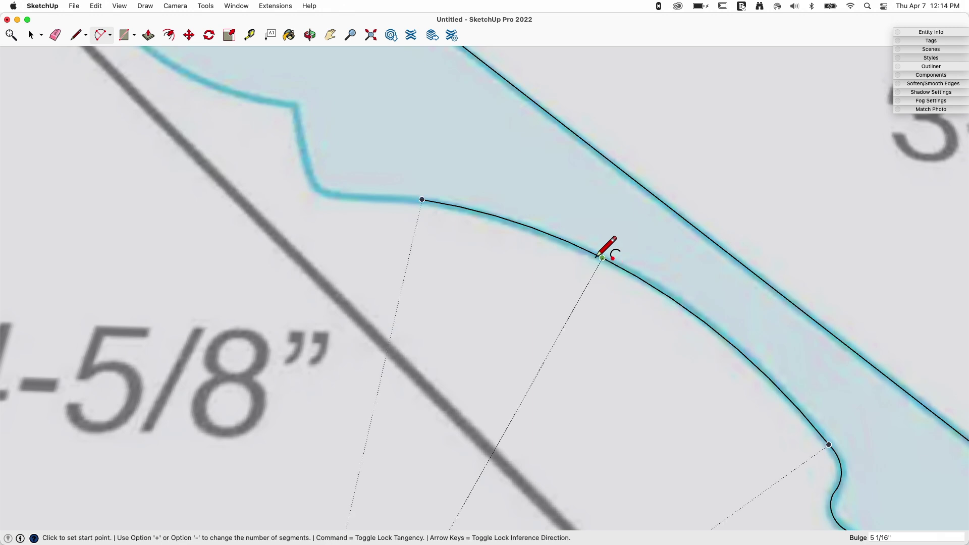
Trace the short flat section with a line about 8 1/4" long and round the adjoining corner with a tangent arc.
{"action": "key", "text": "l"}
{"action": "left_click", "coordinate": [422, 199]}
{"action": "left_click", "coordinate": [347, 196]}
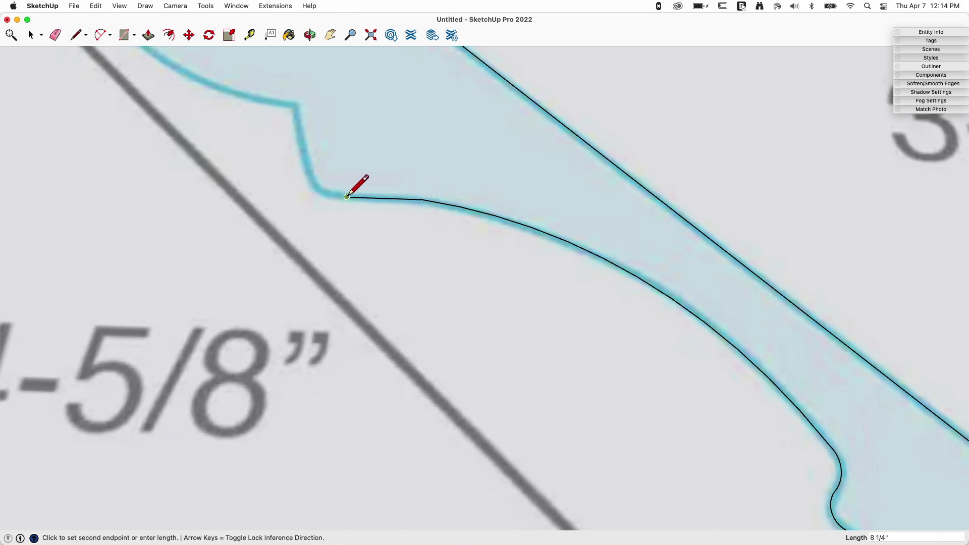
{"action": "key", "text": "a"}
{"action": "left_click", "coordinate": [346, 197]}
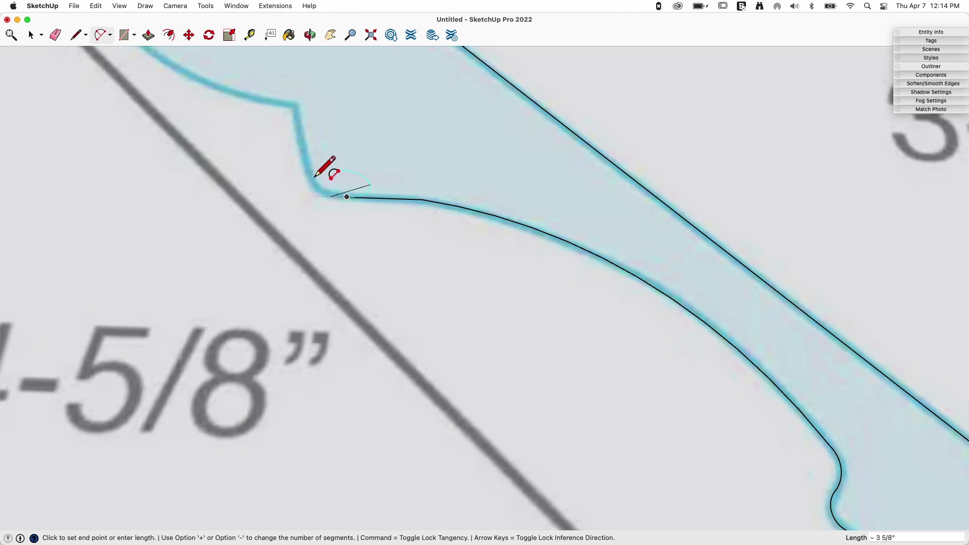
{"action": "scroll", "coordinate": [314, 177], "scroll_direction": "up", "scroll_amount": 3}
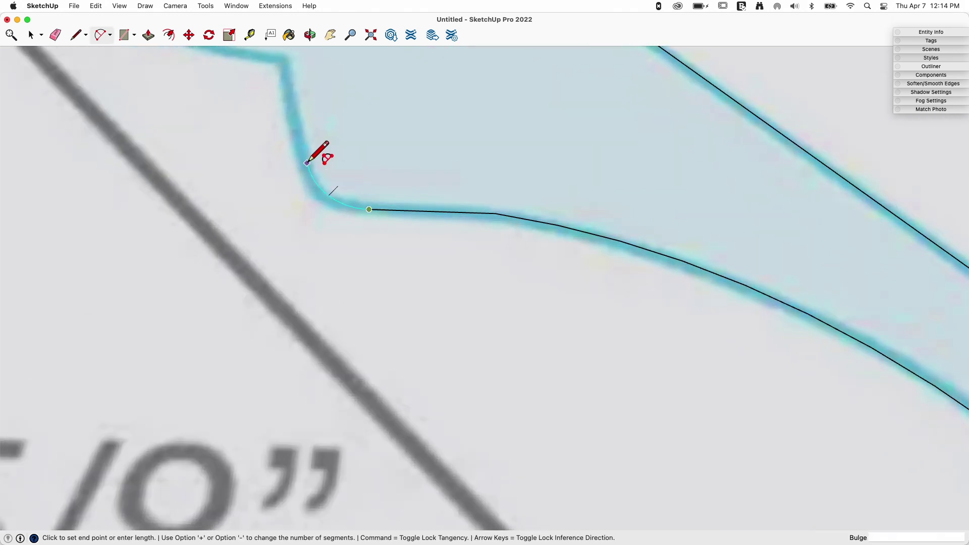
{"action": "double_click", "coordinate": [307, 163]}
Draw a line up to the step corner and trace the upper convex curve with an arc bulging about 6 1/4".
{"action": "key", "text": "l"}
{"action": "left_click", "coordinate": [307, 163]}
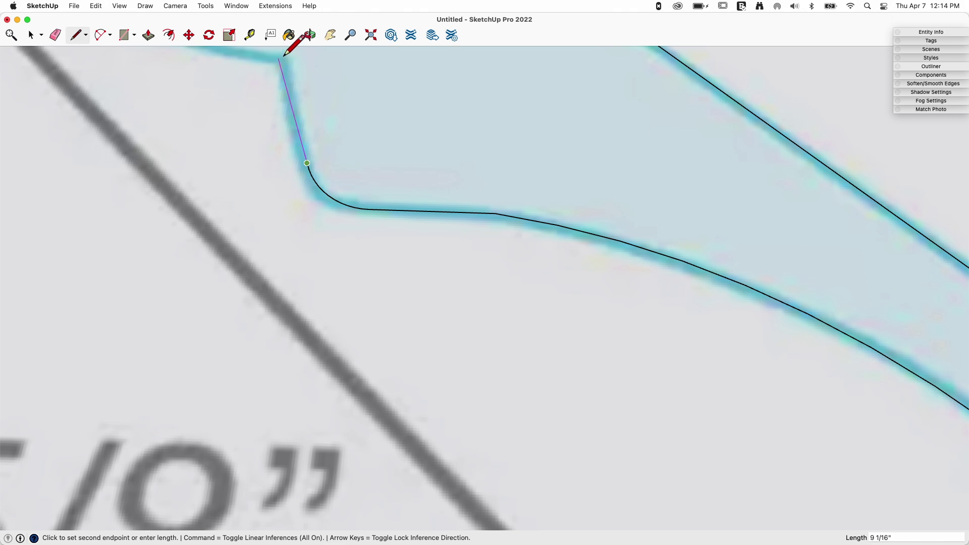
{"action": "scroll", "coordinate": [313, 126], "scroll_direction": "down", "scroll_amount": 5}
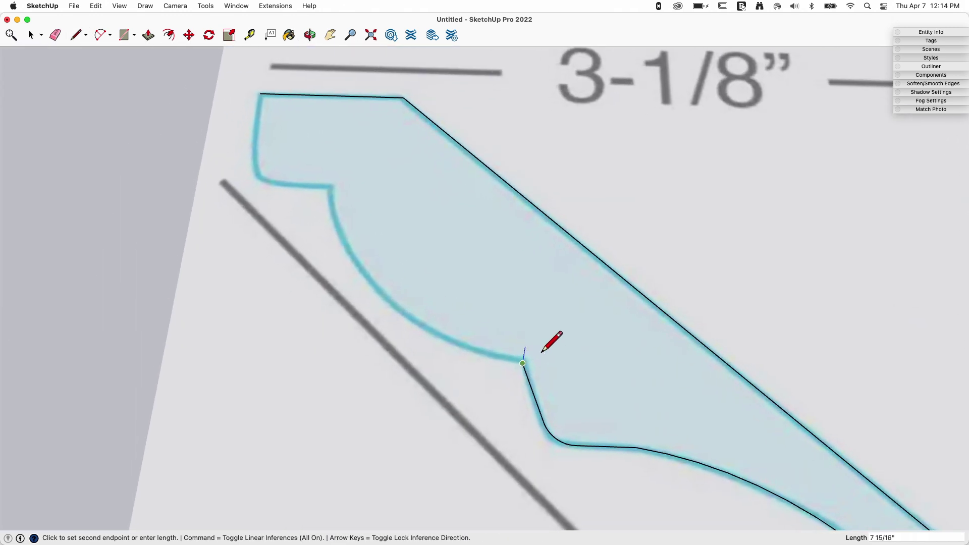
{"action": "key", "text": "a"}
{"action": "left_click", "coordinate": [523, 363]}
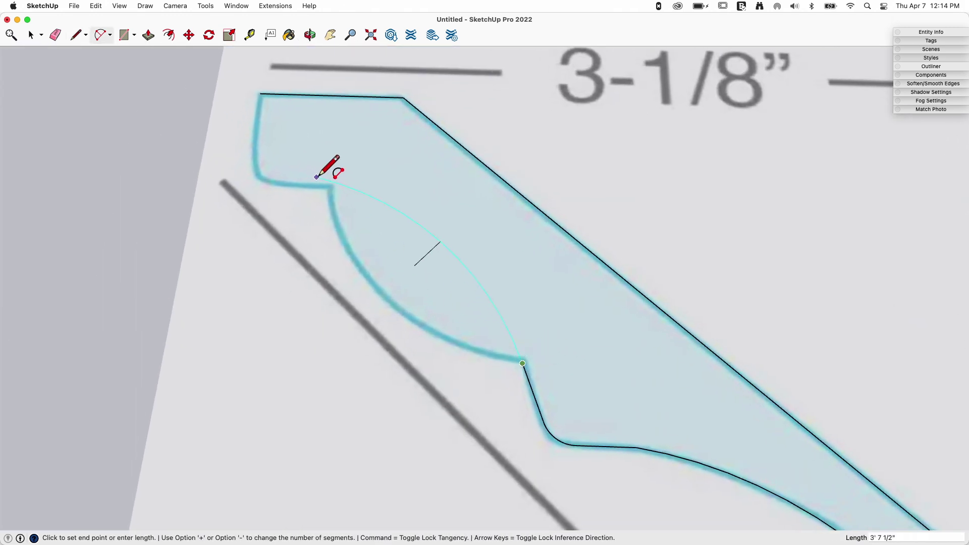
{"action": "left_click", "coordinate": [333, 187]}
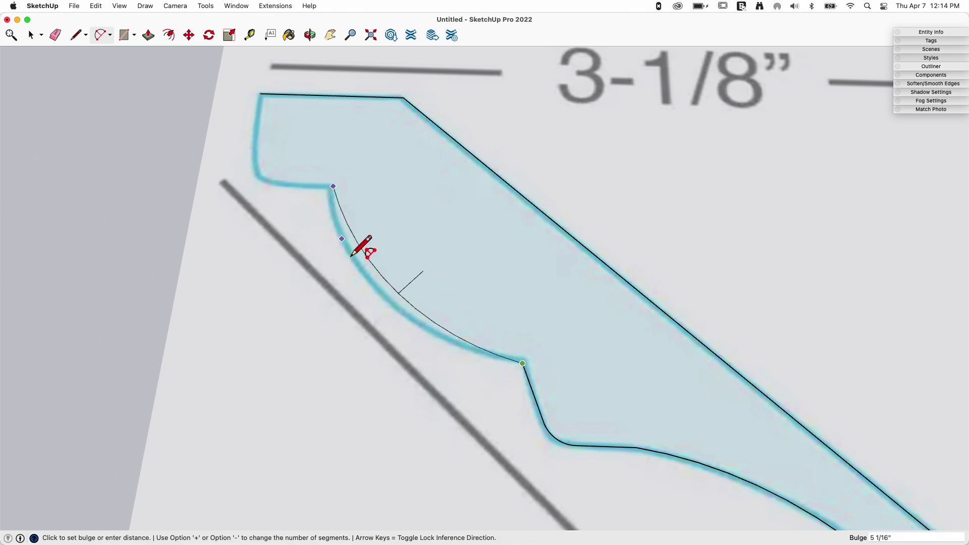
{"action": "left_click", "coordinate": [379, 293]}
Close the crown profile with two straight lines from the upper curve's end, around the outer corner, to the flat upper edge.
{"action": "scroll", "coordinate": [566, 325], "scroll_direction": "up", "scroll_amount": 10}
{"action": "key", "text": "l"}
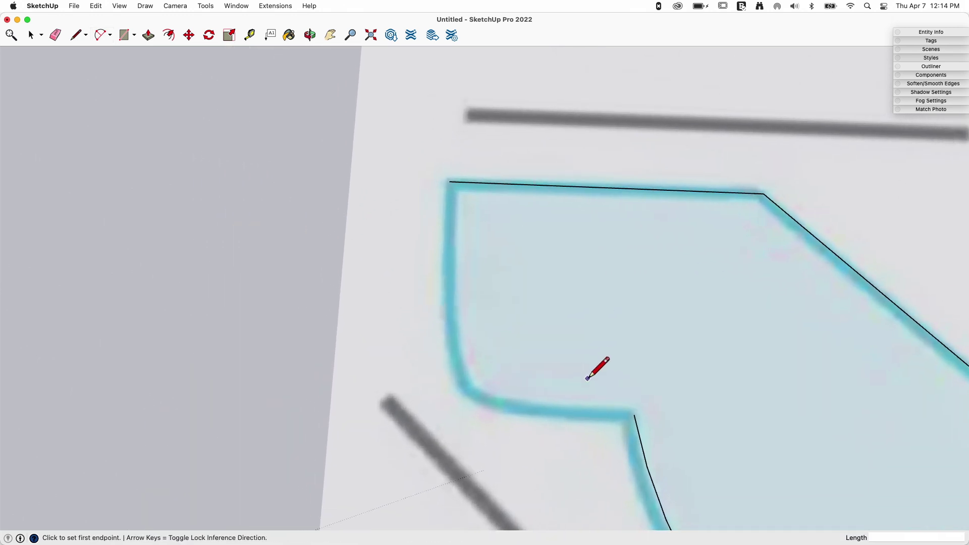
{"action": "left_click", "coordinate": [617, 361]}
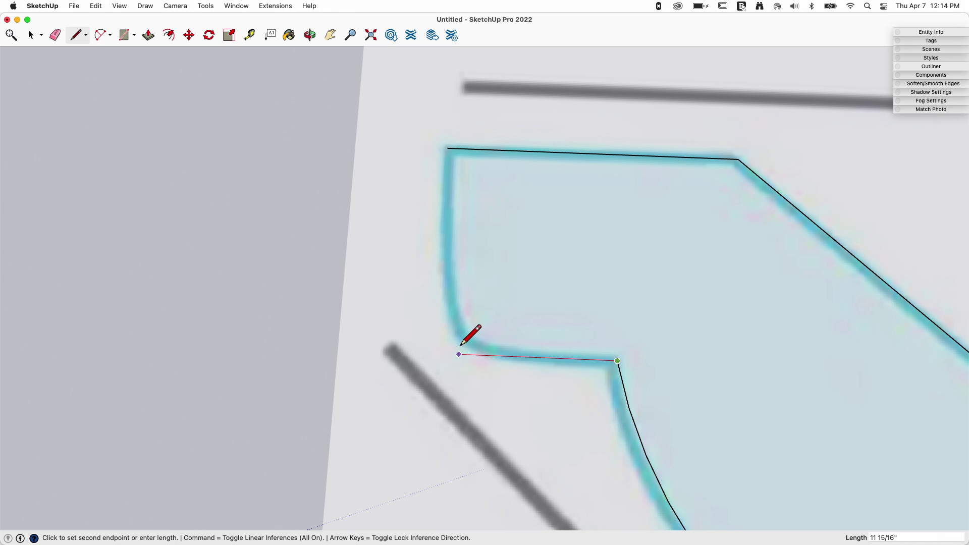
{"action": "left_click", "coordinate": [448, 148], "text": "shift"}
{"action": "left_click", "coordinate": [447, 148]}
{"action": "key", "text": "space"}
{"action": "scroll", "coordinate": [465, 328], "scroll_direction": "down", "scroll_amount": 5}
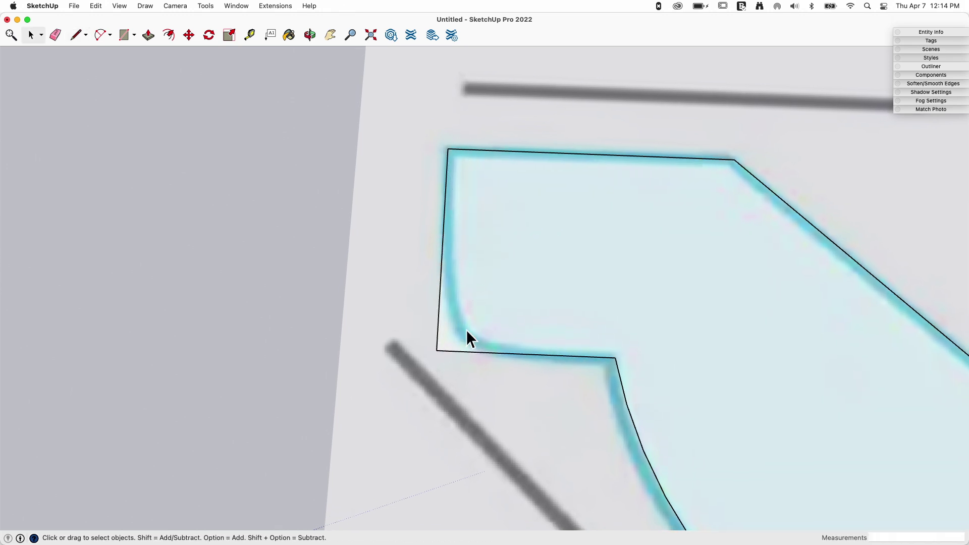
Round the upper lip's outer corner with an arc between its two edges and erase the leftover corner lines.
{"action": "scroll", "coordinate": [474, 363], "scroll_direction": "up", "scroll_amount": 2}
{"action": "key", "text": "a"}
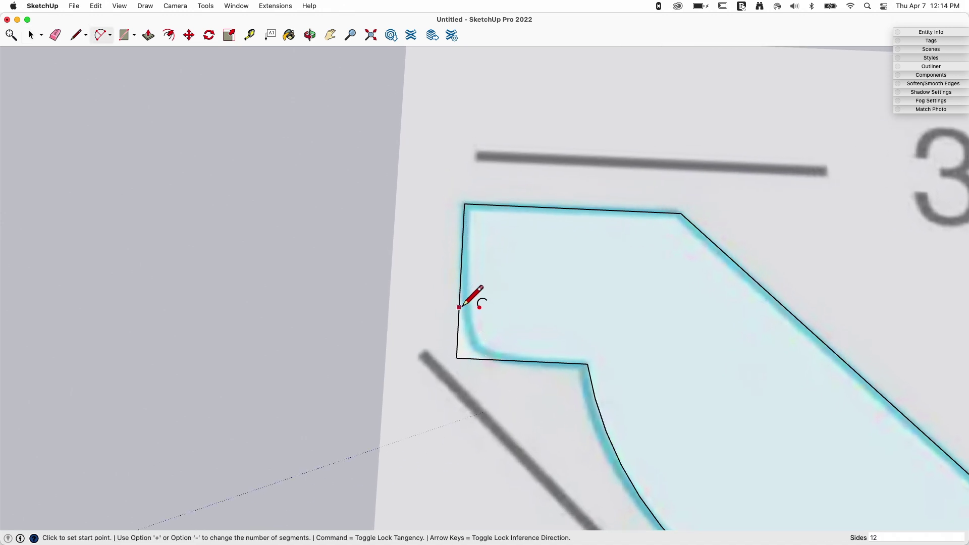
{"action": "left_click", "coordinate": [459, 307]}
{"action": "left_click", "coordinate": [506, 361]}
{"action": "key", "text": "e"}
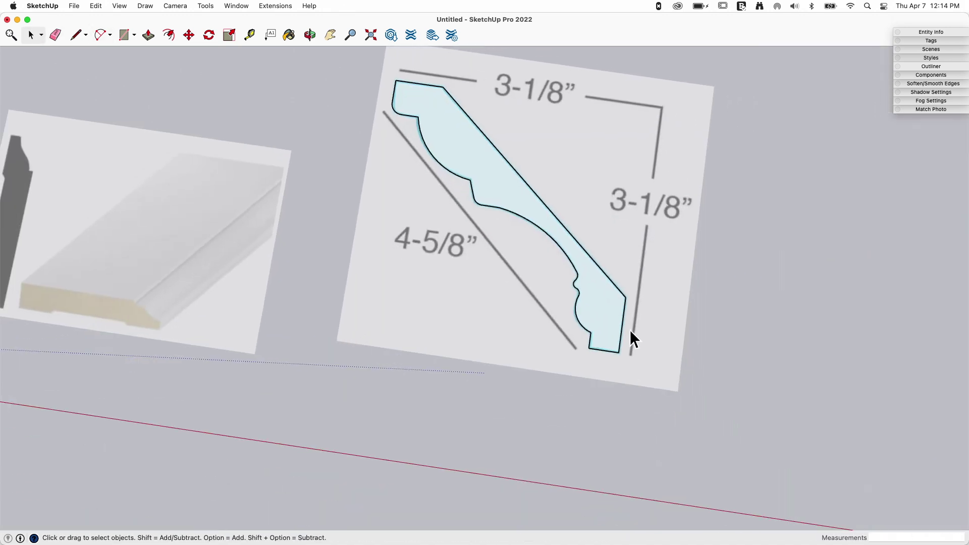
{"action": "scroll", "coordinate": [611, 310], "scroll_direction": "down", "scroll_amount": 2}
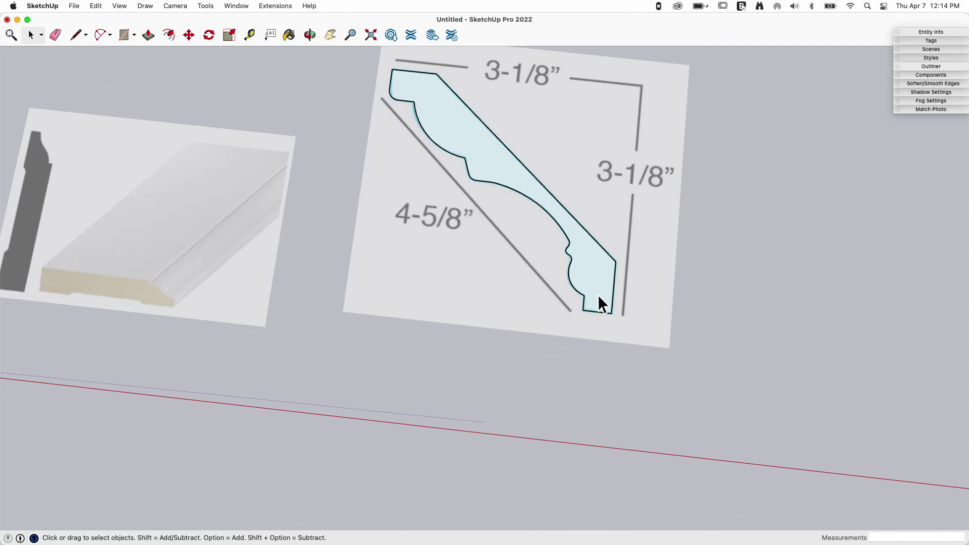
Group the traced crown profile's face and edges and open the group for editing.
{"action": "scroll", "coordinate": [599, 285], "scroll_direction": "down", "scroll_amount": 2}
{"action": "left_click", "coordinate": [594, 280]}
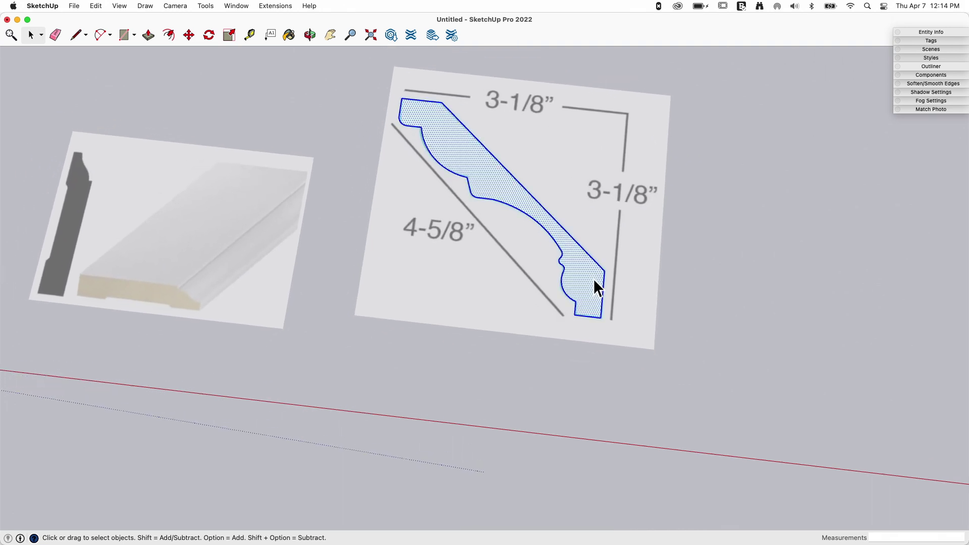
{"action": "right_click", "coordinate": [594, 281]}
{"action": "left_click", "coordinate": [619, 329]}
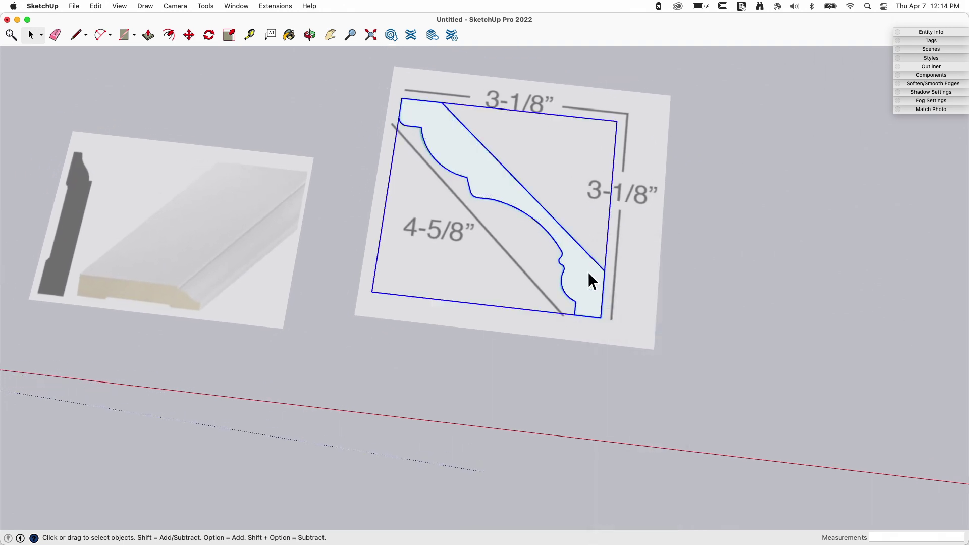
{"action": "scroll", "coordinate": [493, 198], "scroll_direction": "up", "scroll_amount": 1}
{"action": "double_click", "coordinate": [492, 198]}
{"action": "scroll", "coordinate": [397, 126], "scroll_direction": "up", "scroll_amount": 2}
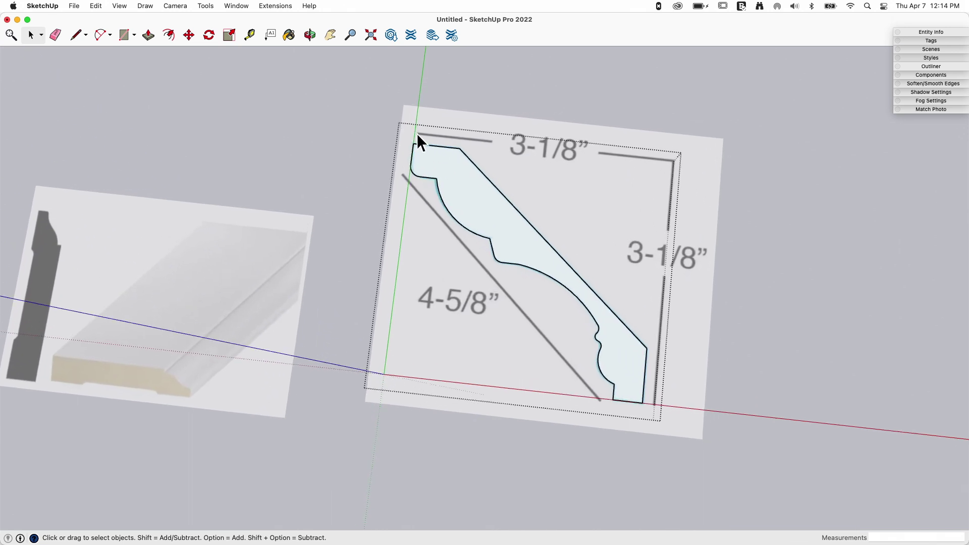
Try to resize the crown profile to 3 1/8" by measuring its horizontal width with Tape Measure in guide mode.
{"action": "left_click", "coordinate": [251, 35]}
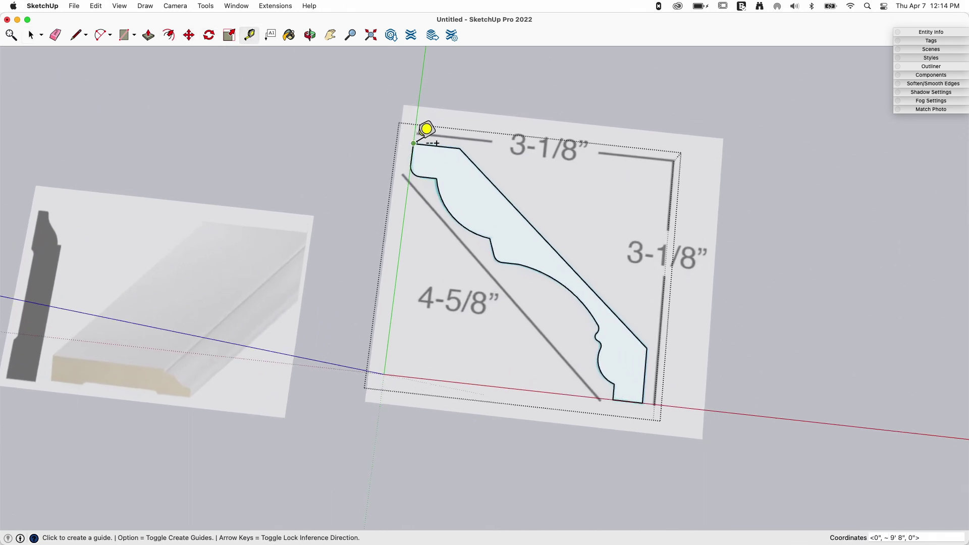
{"action": "left_click", "coordinate": [414, 143]}
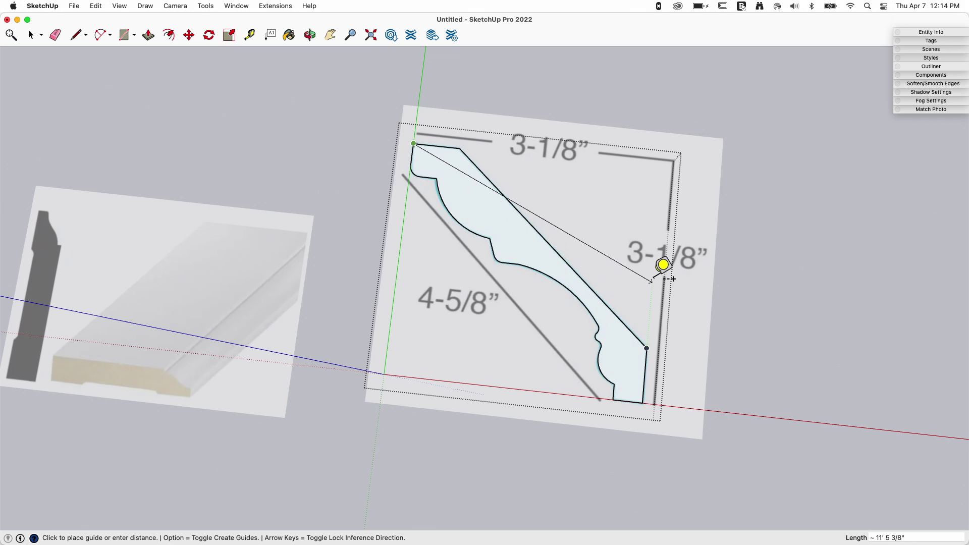
{"action": "left_click", "coordinate": [661, 170]}
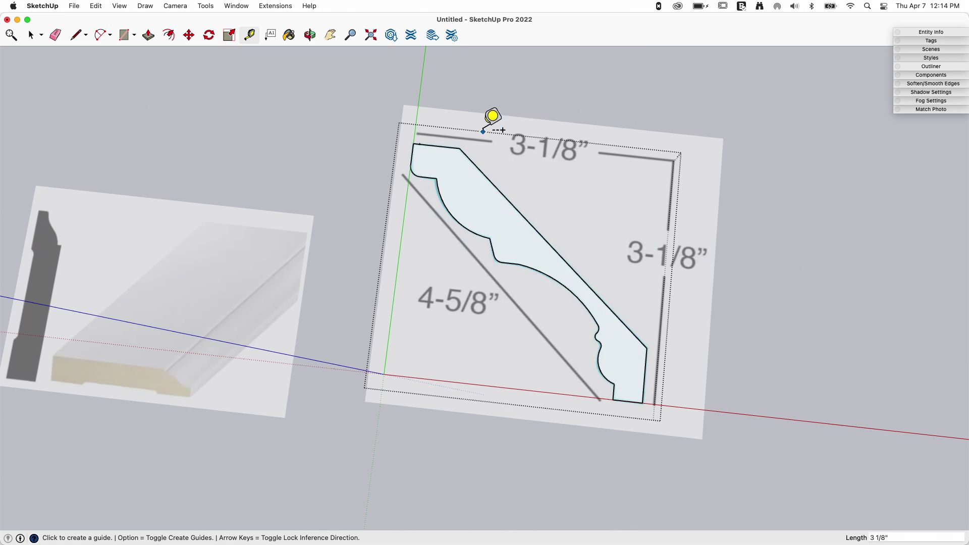
{"action": "key", "text": "space"}
Measure the crown profile's horizontal width with Tape Measure without guides and resize the active group to make it 3 1/8".
{"action": "left_click", "coordinate": [251, 34]}
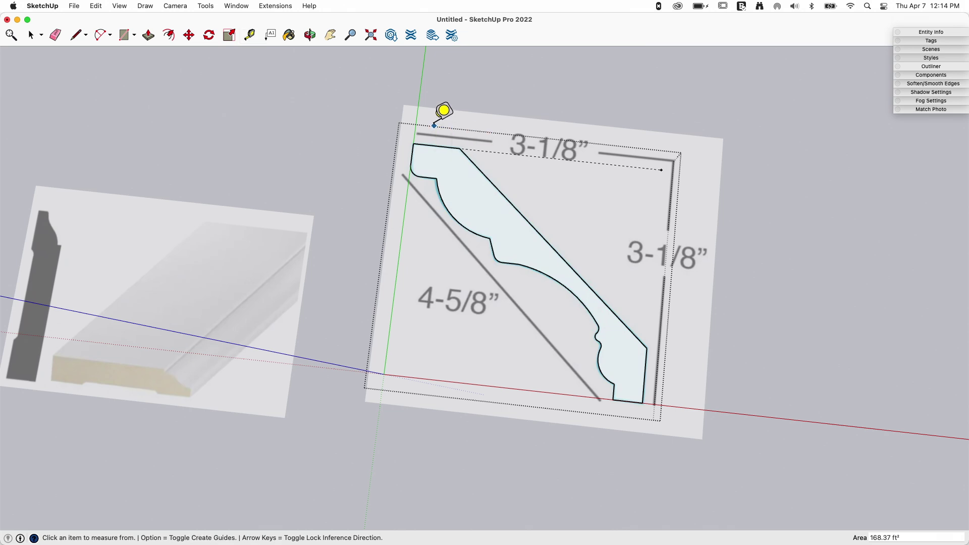
{"action": "left_click", "coordinate": [414, 143]}
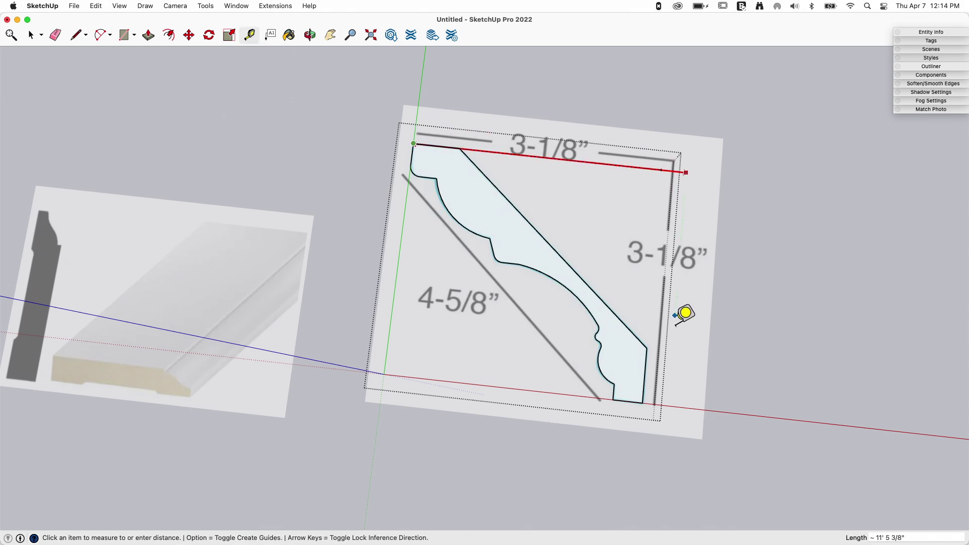
{"action": "left_click", "coordinate": [648, 347]}
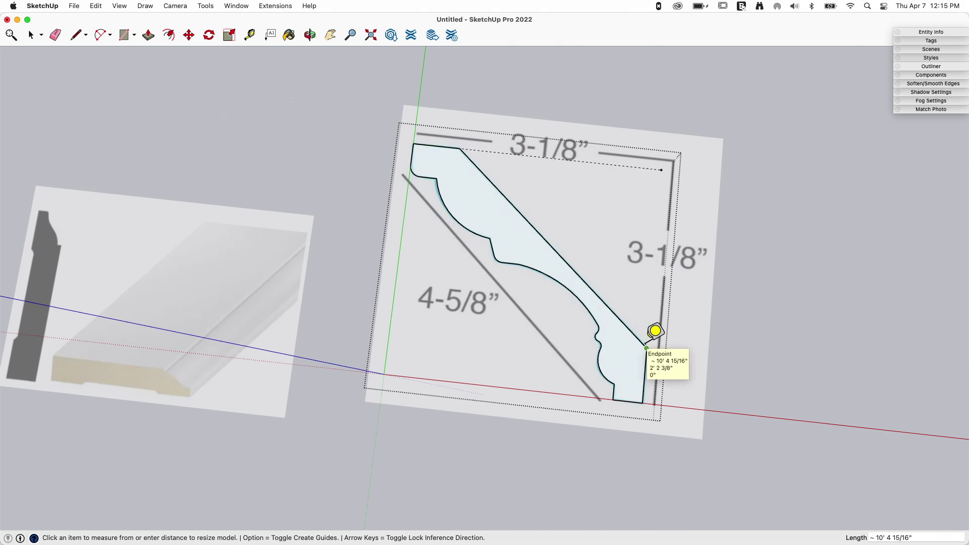
{"action": "type", "text": "3 1/8"}
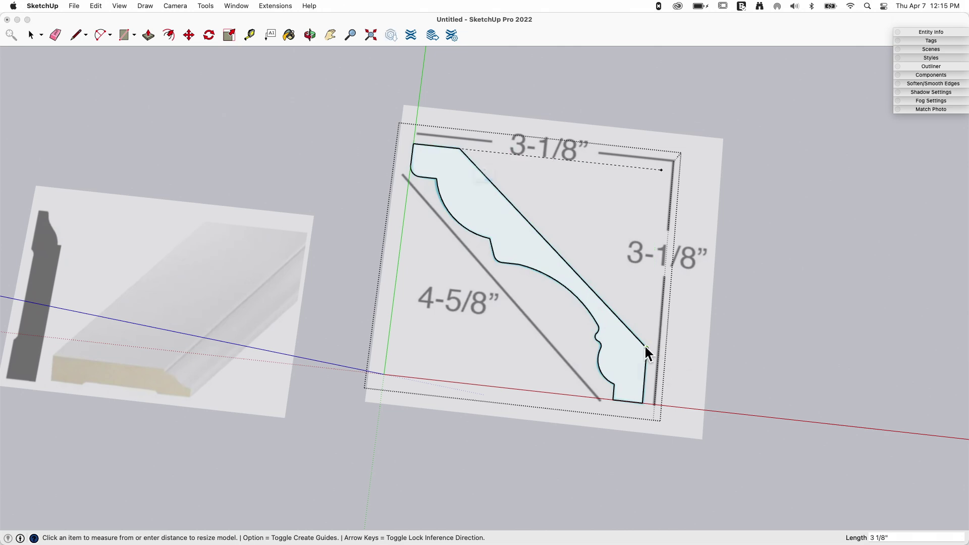
{"action": "key", "text": "Return"}
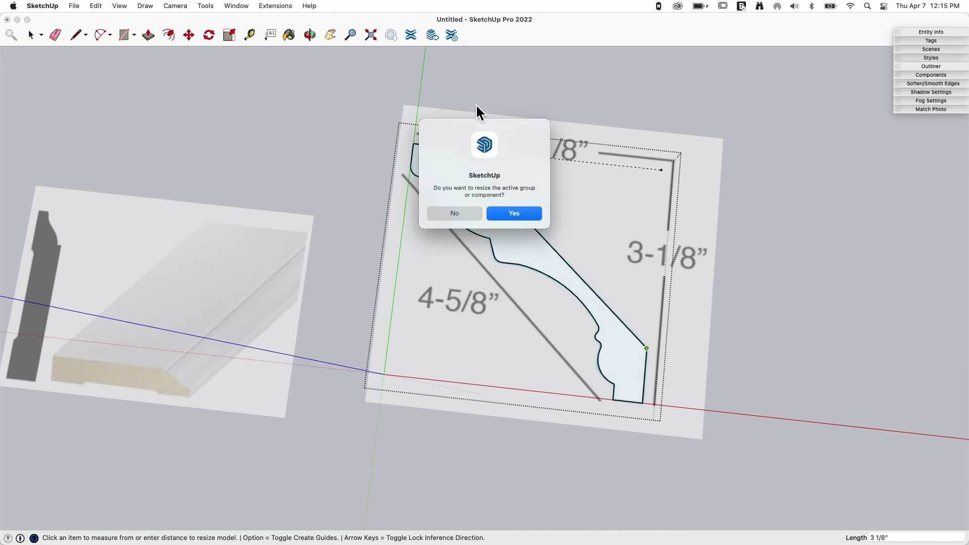
{"action": "left_click", "coordinate": [511, 214]}
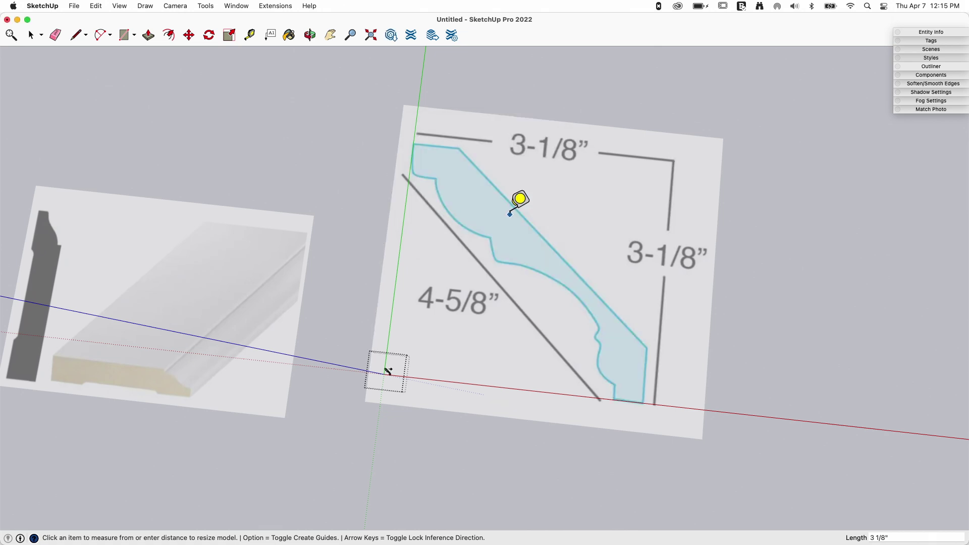
Erase the leftover dashed guide above the crown profile inside its group and leave the group.
{"action": "scroll", "coordinate": [398, 368], "scroll_direction": "up", "scroll_amount": 5}
{"action": "key", "text": "space"}
{"action": "scroll", "coordinate": [416, 364], "scroll_direction": "down", "scroll_amount": 6}
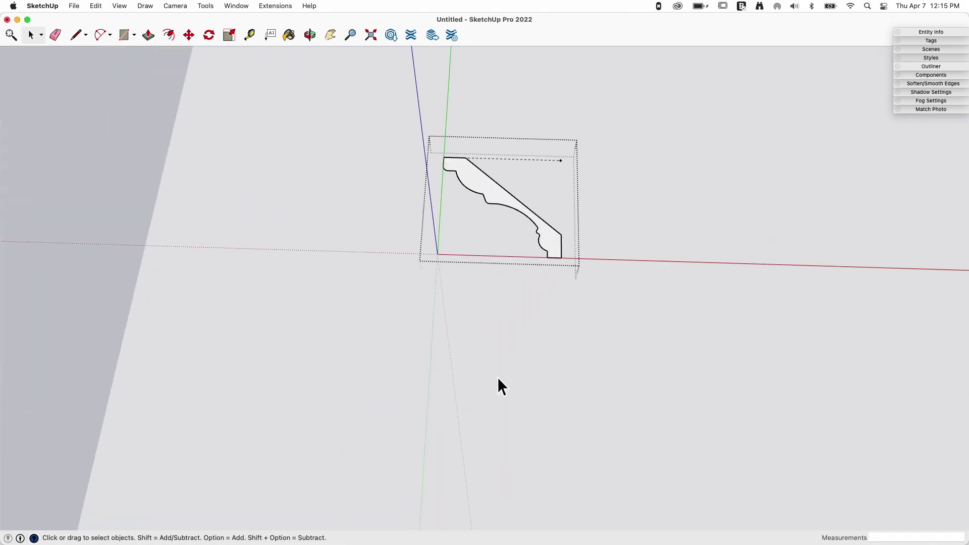
{"action": "key", "text": "e"}
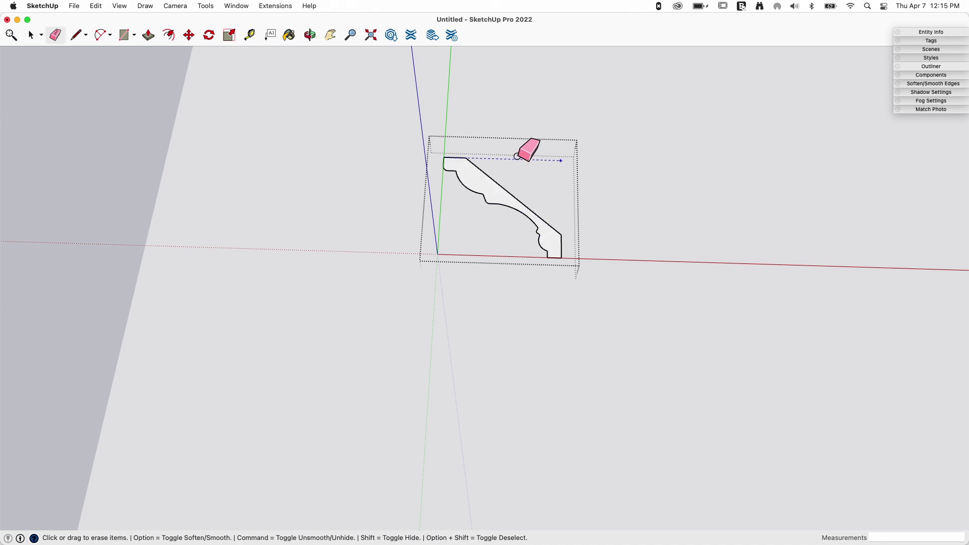
{"action": "key", "text": "space"}
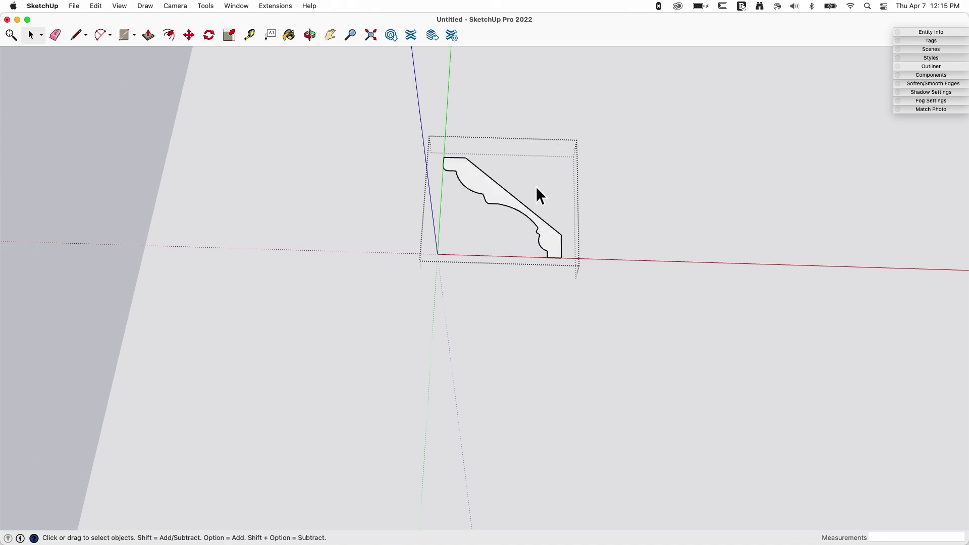
{"action": "middle_click_drag", "start_coordinate": [545, 133], "coordinate": [520, 283]}
{"action": "left_click", "coordinate": [559, 182]}
Rotate the crown profile group so that it stands upright from the ground plane.
{"action": "left_click", "coordinate": [493, 219]}
{"action": "key", "text": "q"}
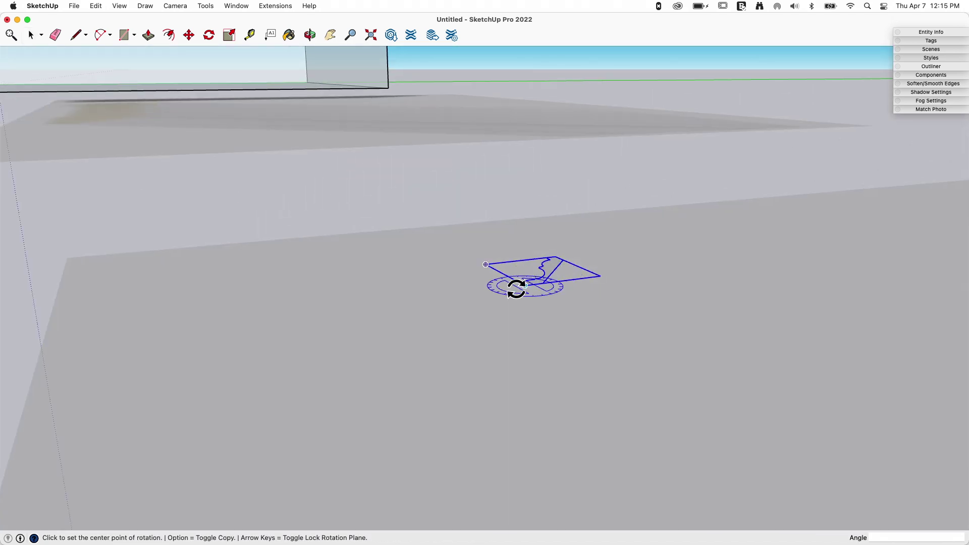
{"action": "left_click", "coordinate": [525, 286]}
{"action": "left_click", "coordinate": [566, 280]}
{"action": "left_click", "coordinate": [523, 246]}
Move the crown profile group away from its reference image to just in front of the room's open side.
{"action": "key", "text": "m"}
{"action": "middle_click_drag", "start_coordinate": [523, 246], "coordinate": [526, 318]}
{"action": "left_click", "coordinate": [541, 286]}
{"action": "scroll", "coordinate": [544, 288], "scroll_direction": "down", "scroll_amount": 5}
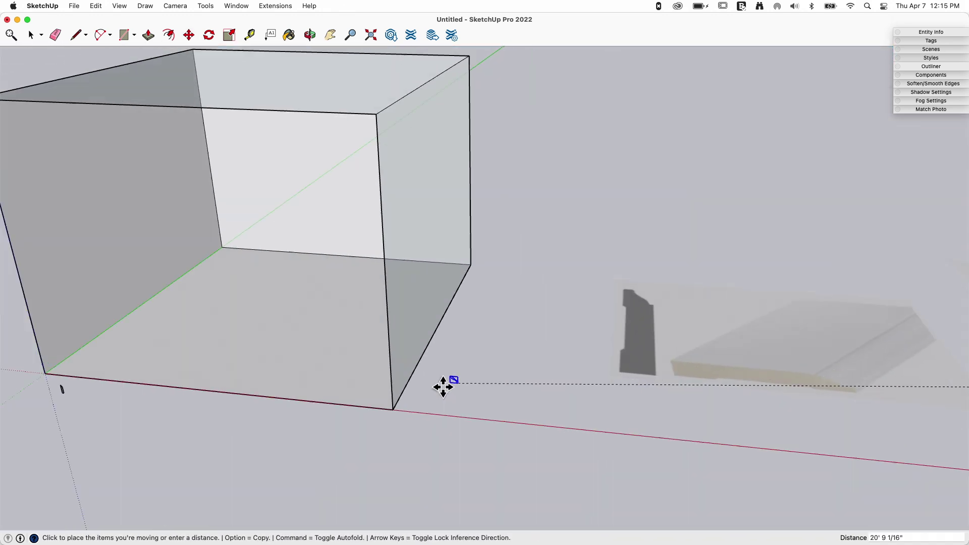
{"action": "scroll", "coordinate": [437, 393], "scroll_direction": "down", "scroll_amount": 3}
{"action": "left_click", "coordinate": [448, 419]}
{"action": "key", "text": "space"}
{"action": "scroll", "coordinate": [616, 440], "scroll_direction": "up", "scroll_amount": 5}
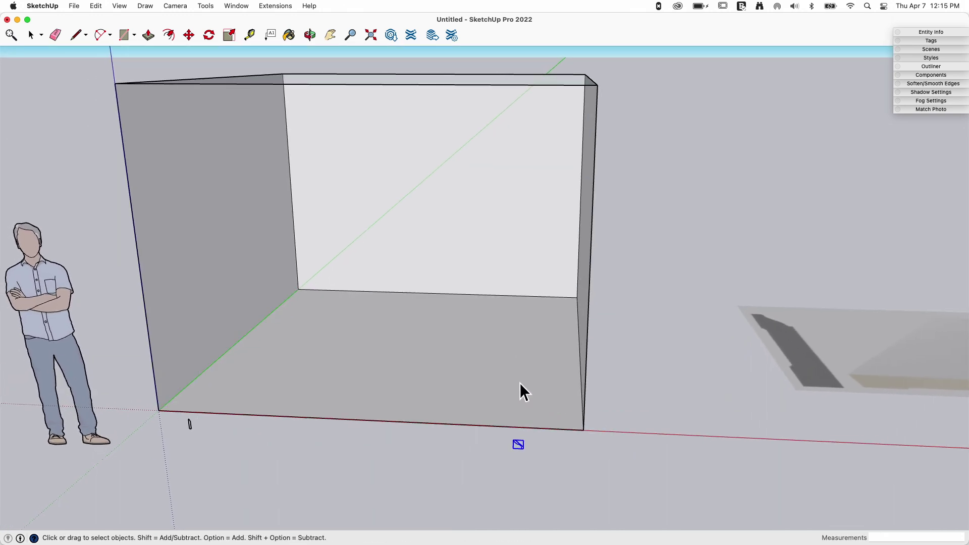
Turn off the X-ray face style for the see-through room faces.
{"action": "middle_click_drag", "start_coordinate": [495, 370], "coordinate": [466, 354]}
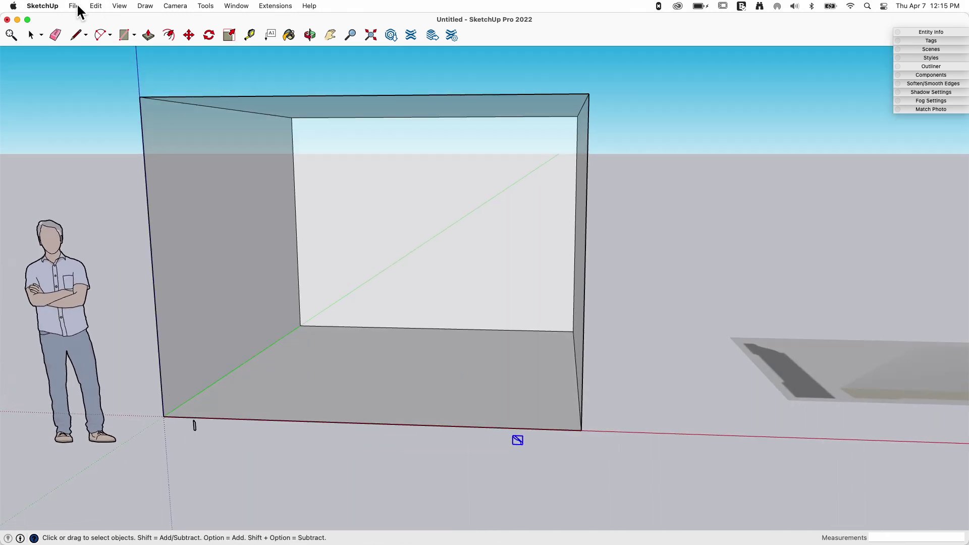
{"action": "left_click", "coordinate": [121, 6]}
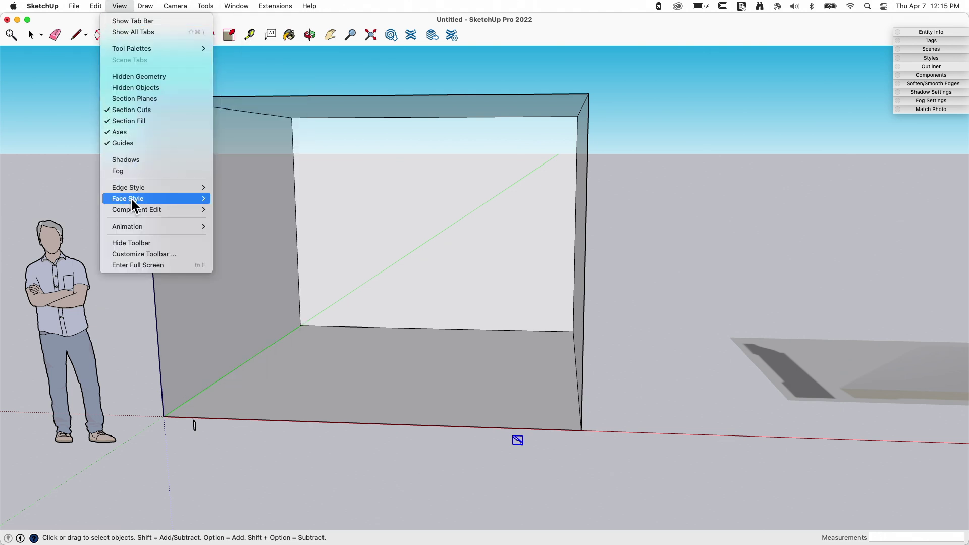
{"action": "left_click", "coordinate": [227, 200]}
Move the baseboard profile group by its lower outer corner onto the room's lower front corner at the origin.
{"action": "scroll", "coordinate": [195, 390], "scroll_direction": "up", "scroll_amount": 10}
{"action": "left_click", "coordinate": [298, 410]}
{"action": "scroll", "coordinate": [298, 411], "scroll_direction": "up", "scroll_amount": 2}
{"action": "key", "text": "m"}
{"action": "left_click", "coordinate": [319, 434]}
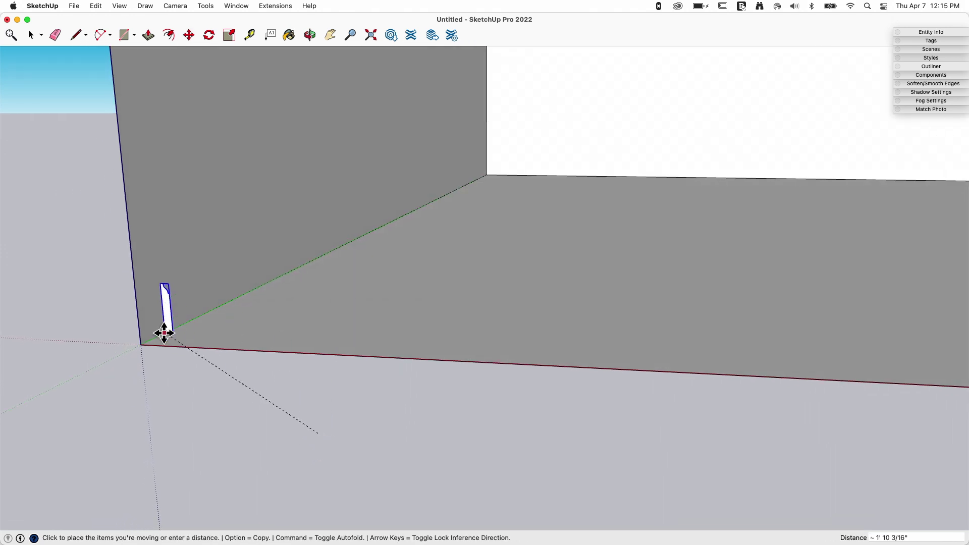
{"action": "left_click", "coordinate": [141, 344]}
{"action": "scroll", "coordinate": [177, 341], "scroll_direction": "down", "scroll_amount": 5}
Move the crown profile group by its upper outer corner to the room's upper front corner on the side opposite the baseboard profile.
{"action": "key", "text": "space"}
{"action": "middle_click_drag", "start_coordinate": [724, 329], "coordinate": [291, 395]}
{"action": "left_click", "coordinate": [299, 389]}
{"action": "key", "text": "m"}
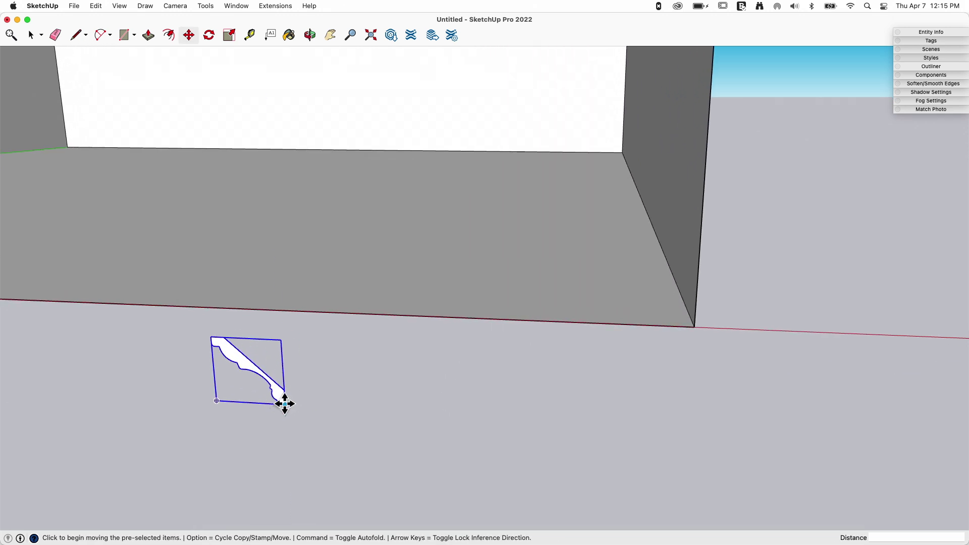
{"action": "left_click", "coordinate": [282, 340]}
{"action": "middle_click_drag", "start_coordinate": [292, 336], "coordinate": [526, 140]}
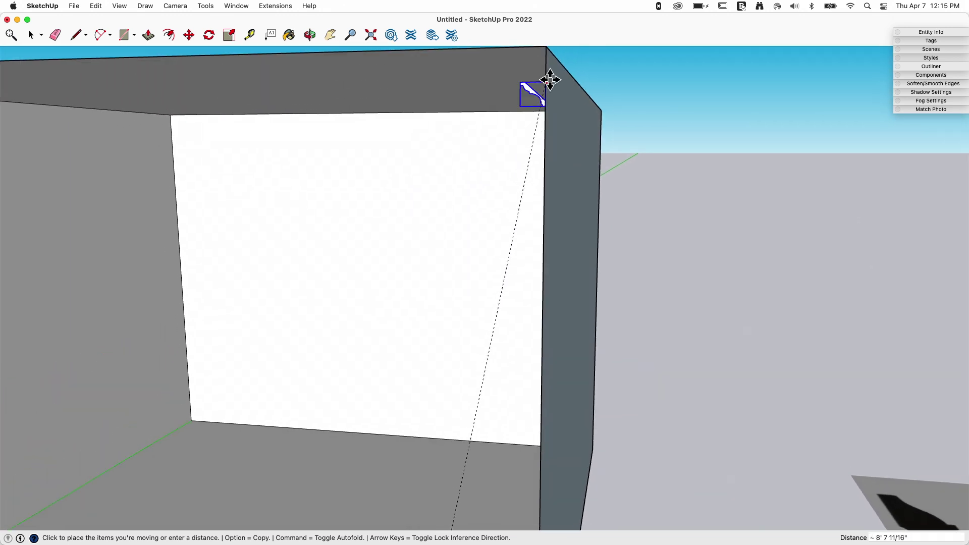
{"action": "middle_click_drag", "start_coordinate": [550, 74], "coordinate": [547, 78]}
{"action": "left_click", "coordinate": [543, 72]}
{"action": "key", "text": "space"}
Open the baseboard profile group at the room's lower front corner for editing.
{"action": "middle_click_drag", "start_coordinate": [631, 180], "coordinate": [348, 343]}
{"action": "scroll", "coordinate": [455, 141], "scroll_direction": "down", "scroll_amount": 10}
{"action": "scroll", "coordinate": [294, 427], "scroll_direction": "up", "scroll_amount": 10}
{"action": "scroll", "coordinate": [278, 404], "scroll_direction": "up", "scroll_amount": 6}
{"action": "scroll", "coordinate": [281, 388], "scroll_direction": "down", "scroll_amount": 4}
{"action": "double_click", "coordinate": [381, 333]}
{"action": "scroll", "coordinate": [384, 328], "scroll_direction": "up", "scroll_amount": 5}
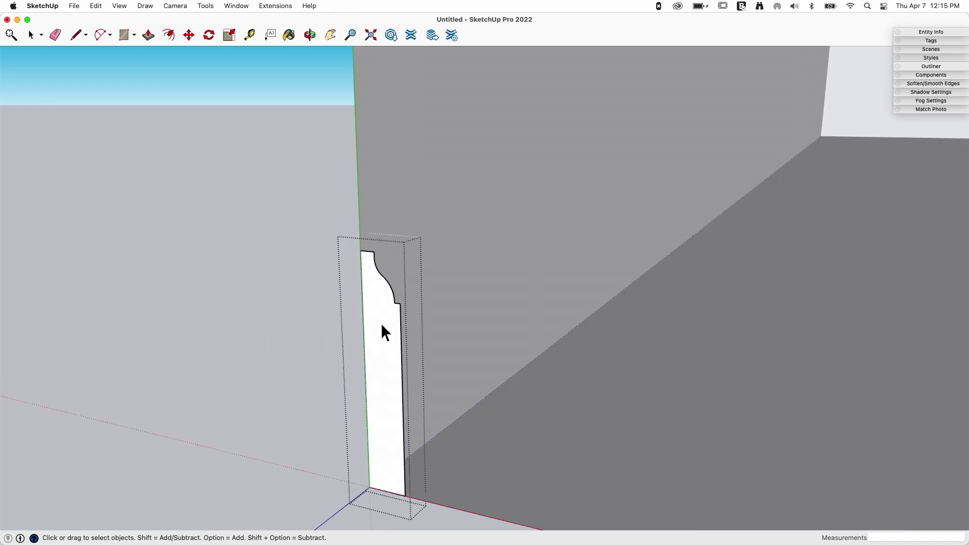
Test-extrude the baseboard profile face with Push/Pull to examine its edge lines, and undo the extrusion.
{"action": "key", "text": "p"}
{"action": "left_click", "coordinate": [403, 369]}
{"action": "left_click", "coordinate": [524, 282]}
{"action": "key", "text": "space"}
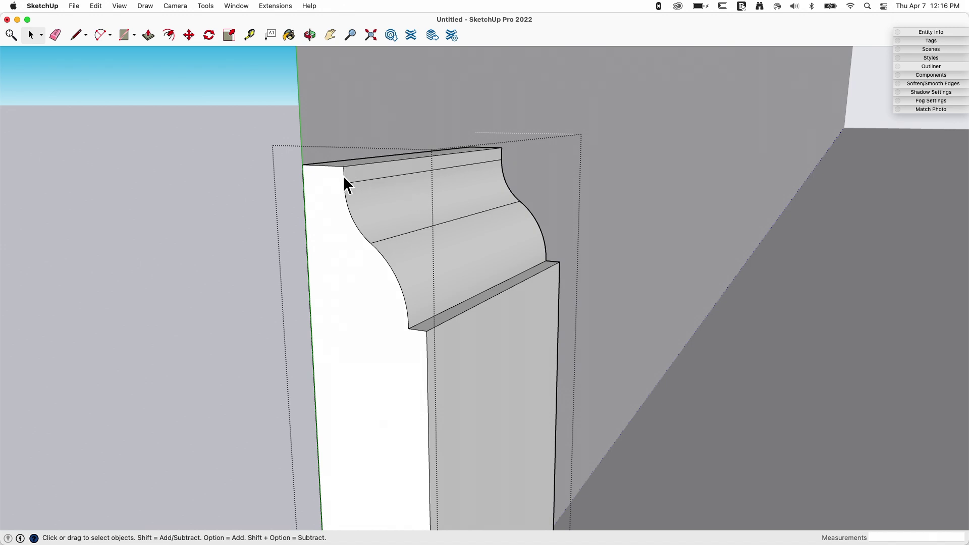
{"action": "key", "text": "super+z"}
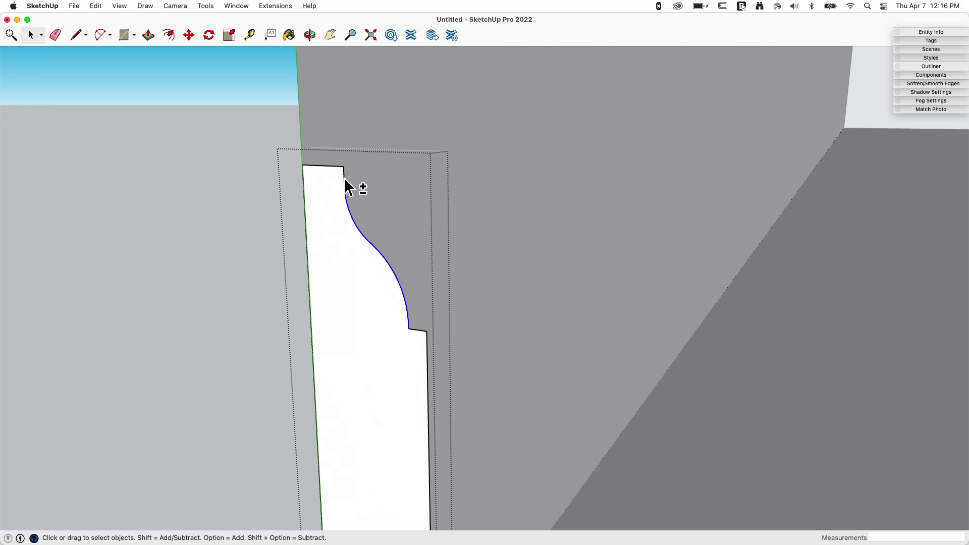
Weld the edges of the baseboard profile's curved upper outline.
{"action": "right_click", "coordinate": [351, 211]}
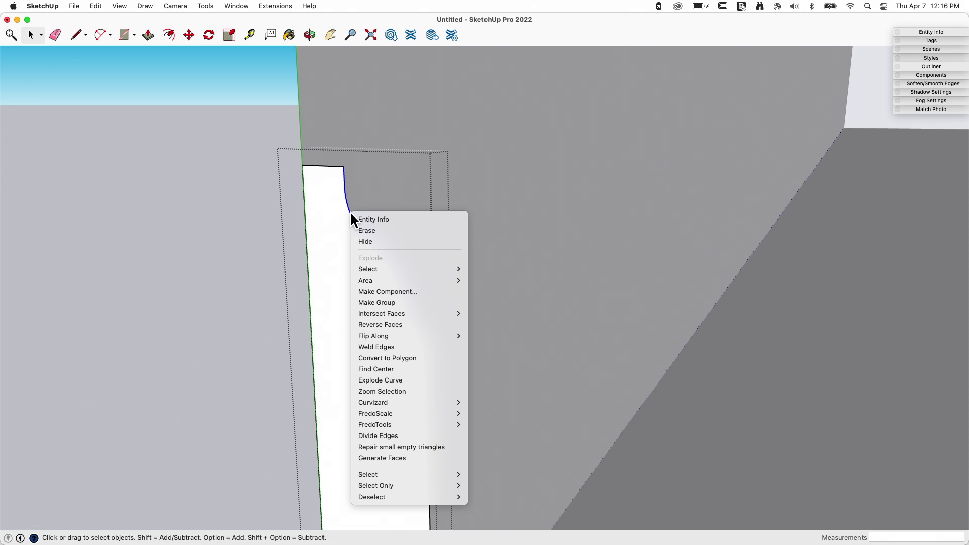
{"action": "left_click", "coordinate": [419, 346]}
Test-extrude the welded baseboard profile about 2 1/8" with Push/Pull and undo the extrusion.
{"action": "key", "text": "p"}
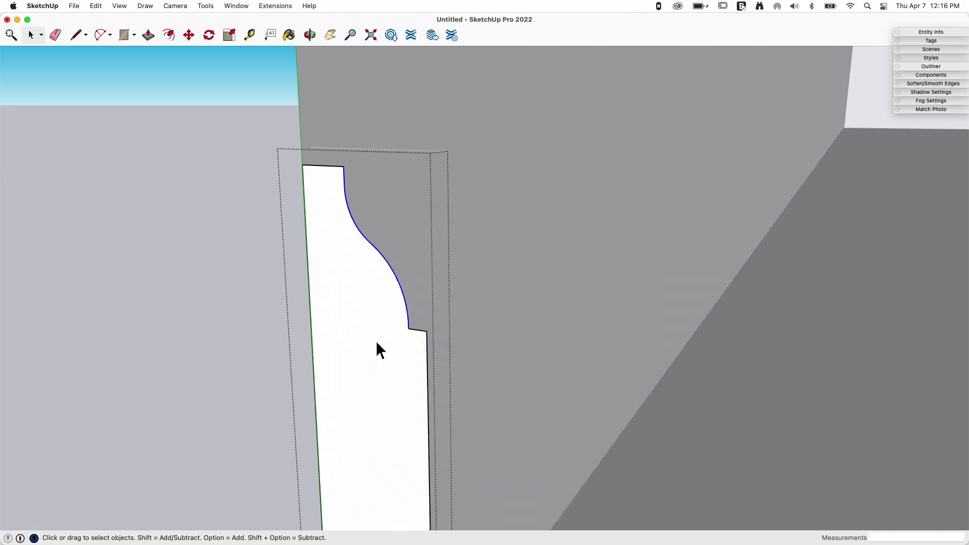
{"action": "left_click", "coordinate": [509, 212]}
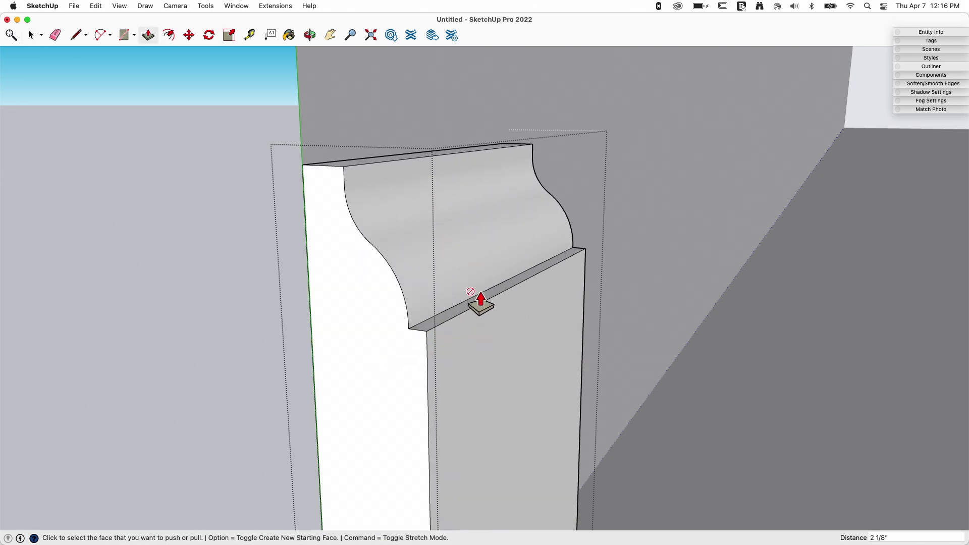
{"action": "key", "text": "super+z"}
{"action": "key", "text": "space"}
Leave the baseboard group and select the floor edges along the room's three walls as the extrusion path.
{"action": "scroll", "coordinate": [425, 278], "scroll_direction": "down", "scroll_amount": 5}
{"action": "middle_click_drag", "start_coordinate": [425, 278], "coordinate": [449, 305]}
{"action": "left_click", "coordinate": [449, 305]}
{"action": "middle_click_drag", "start_coordinate": [378, 318], "coordinate": [208, 281]}
{"action": "left_click", "coordinate": [212, 268]}
{"action": "left_click", "coordinate": [372, 151], "text": "shift"}
{"action": "middle_click_drag", "start_coordinate": [372, 152], "coordinate": [172, 6]}
{"action": "left_click", "coordinate": [790, 179], "text": "shift"}
Use Follow Me inside the baseboard group to extrude its profile along the preselected floor edges.
{"action": "left_click", "coordinate": [205, 6]}
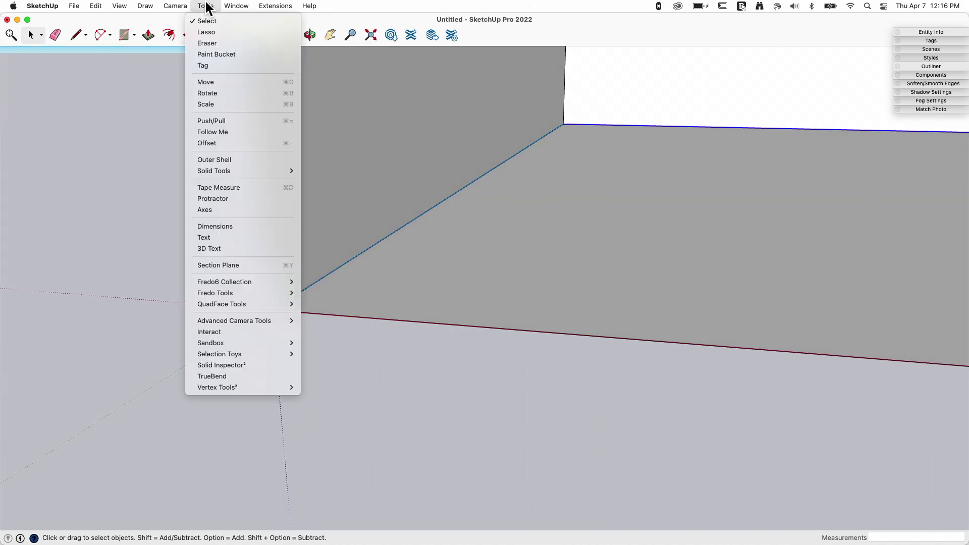
{"action": "left_click", "coordinate": [221, 132]}
{"action": "scroll", "coordinate": [250, 188], "scroll_direction": "up", "scroll_amount": 5}
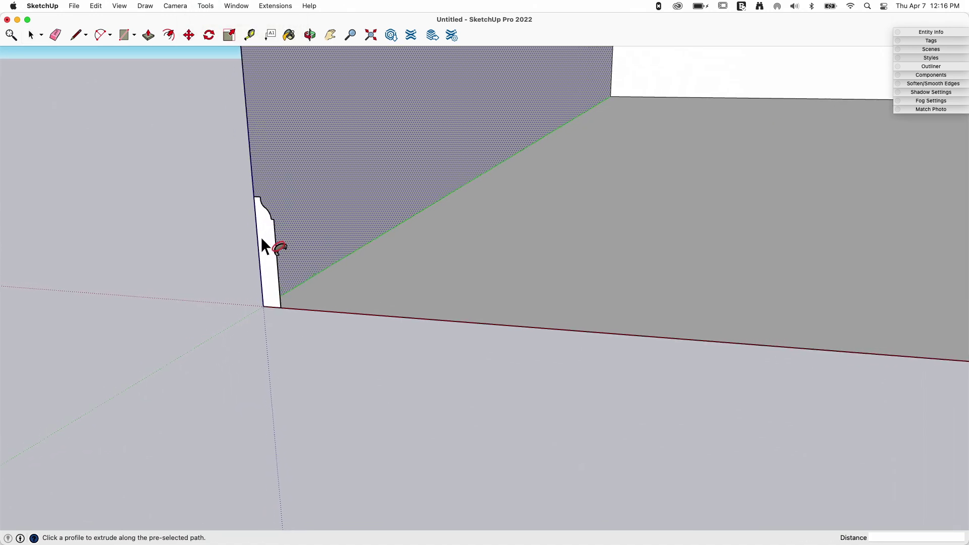
{"action": "middle_click_drag", "start_coordinate": [261, 238], "coordinate": [454, 244]}
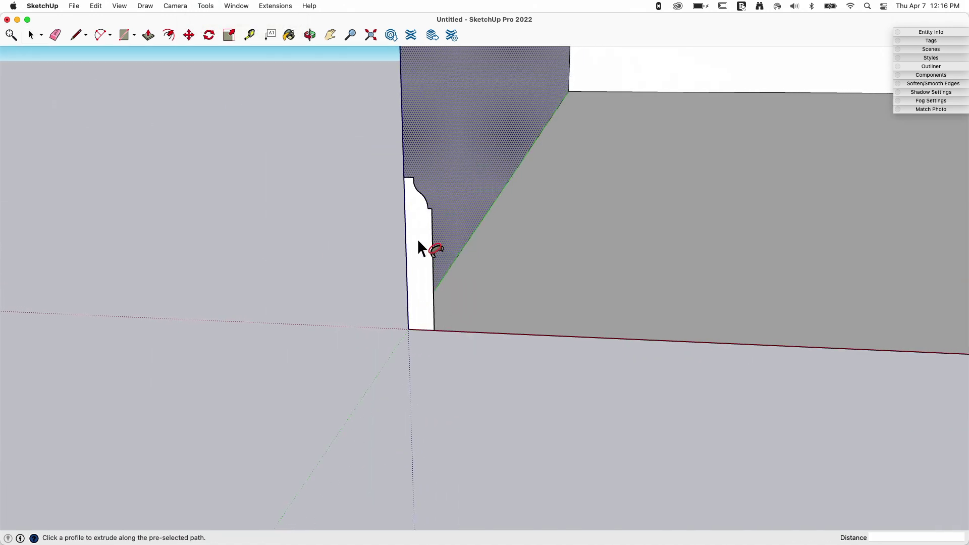
{"action": "right_click", "coordinate": [418, 242]}
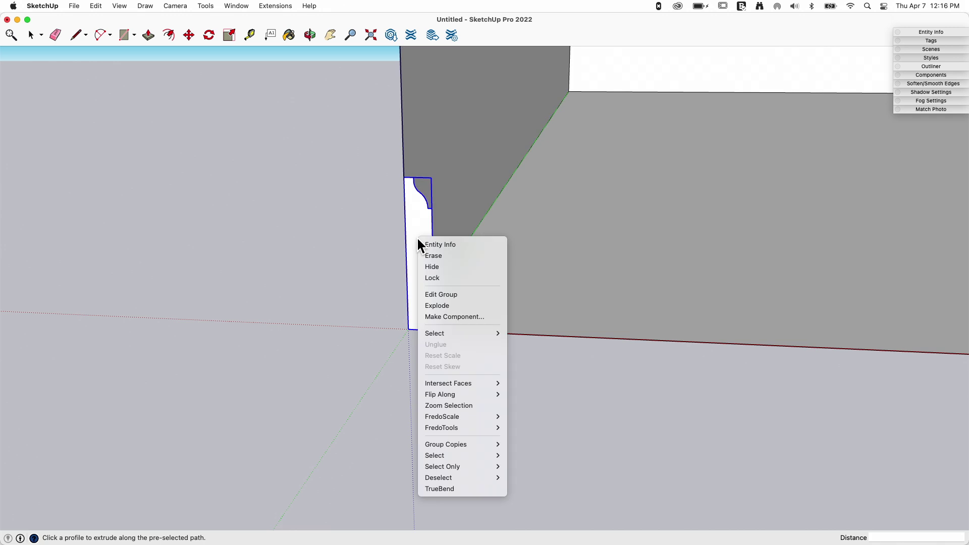
{"action": "left_click", "coordinate": [447, 295]}
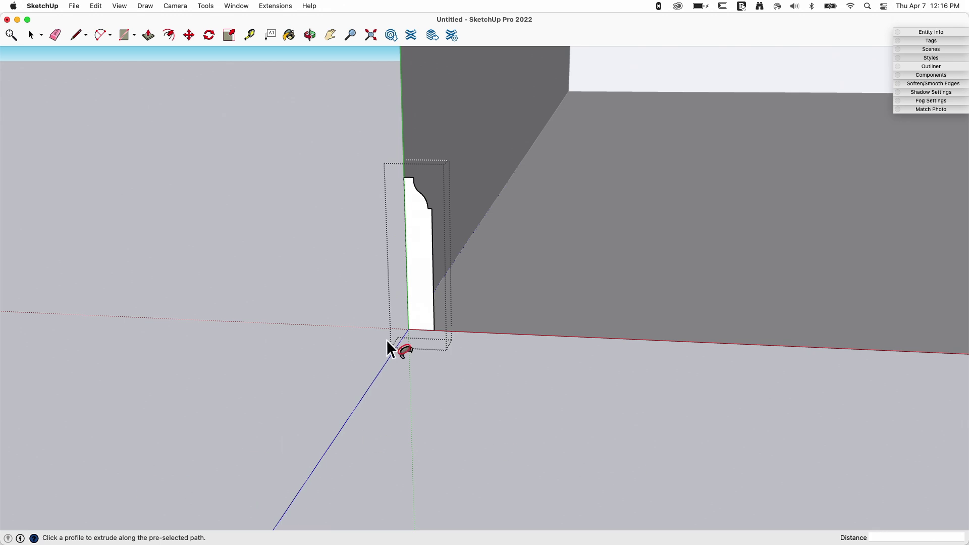
{"action": "left_click", "coordinate": [417, 260]}
{"action": "key", "text": "space"}
{"action": "middle_click_drag", "start_coordinate": [428, 250], "coordinate": [231, 347]}
{"action": "left_click", "coordinate": [232, 348]}
{"action": "scroll", "coordinate": [226, 337], "scroll_direction": "down", "scroll_amount": 2}
Open the crown profile group at the room's upper front corner for editing.
{"action": "left_click", "coordinate": [219, 234]}
{"action": "left_click", "coordinate": [402, 387]}
{"action": "left_click", "coordinate": [268, 298]}
{"action": "middle_click_drag", "start_coordinate": [269, 298], "coordinate": [437, 294]}
{"action": "scroll", "coordinate": [688, 109], "scroll_direction": "up", "scroll_amount": 5}
{"action": "scroll", "coordinate": [605, 111], "scroll_direction": "up", "scroll_amount": 5}
{"action": "double_click", "coordinate": [449, 335]}
{"action": "middle_click_drag", "start_coordinate": [449, 335], "coordinate": [447, 326]}
{"action": "middle_click_drag", "start_coordinate": [339, 233], "coordinate": [319, 233]}
{"action": "middle_click_drag", "start_coordinate": [400, 277], "coordinate": [406, 289]}
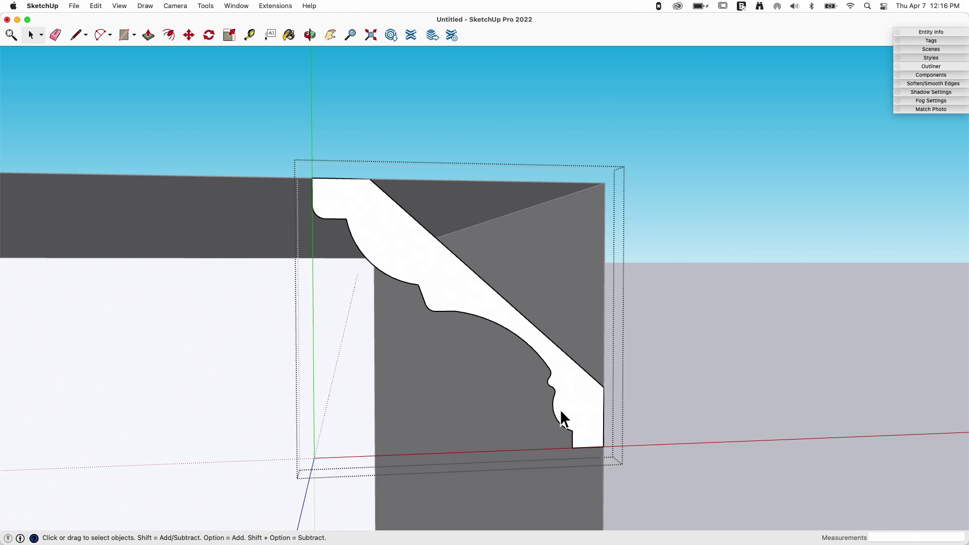
Select the edges of the crown profile's curved decorative outline and weld them.
{"action": "double_click", "coordinate": [572, 397]}
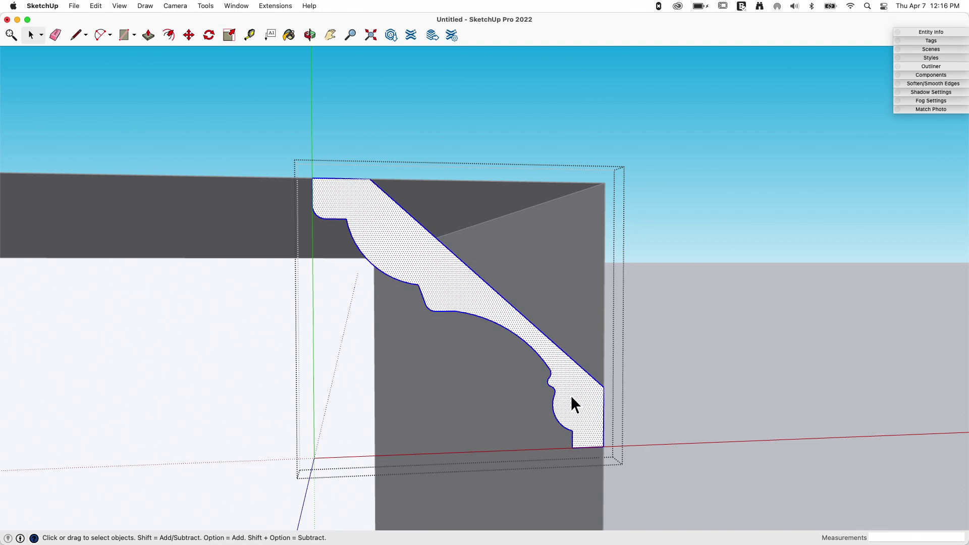
{"action": "left_click", "coordinate": [353, 196], "text": "shift"}
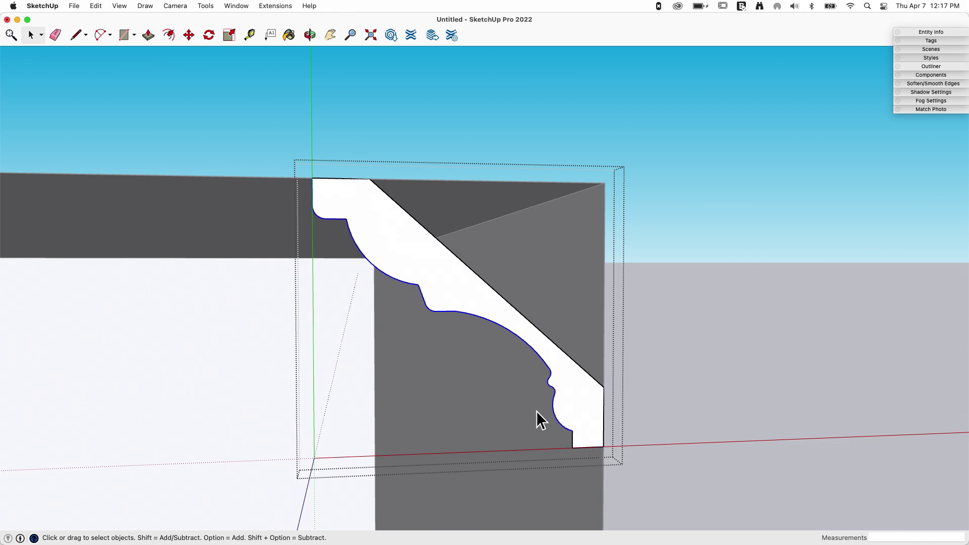
{"action": "right_click", "coordinate": [550, 383]}
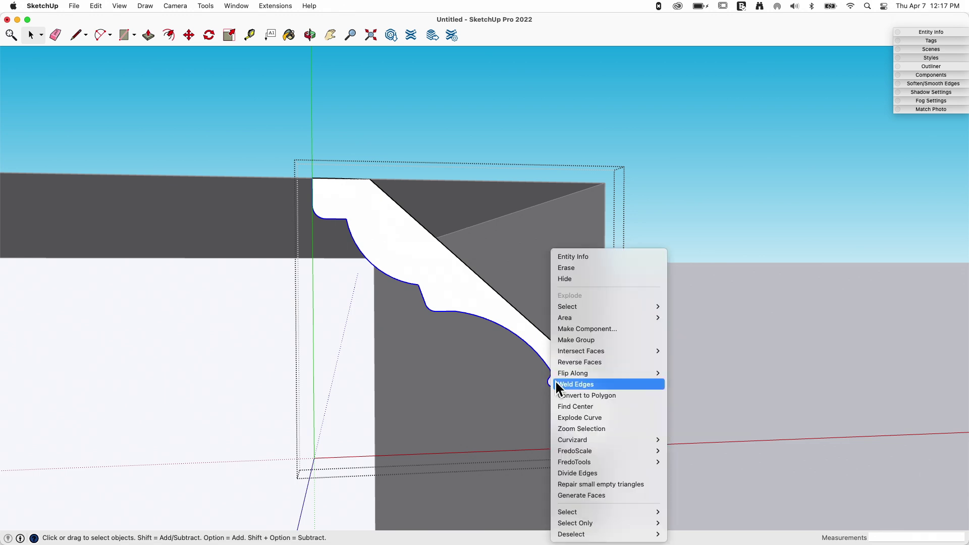
{"action": "left_click", "coordinate": [580, 392]}
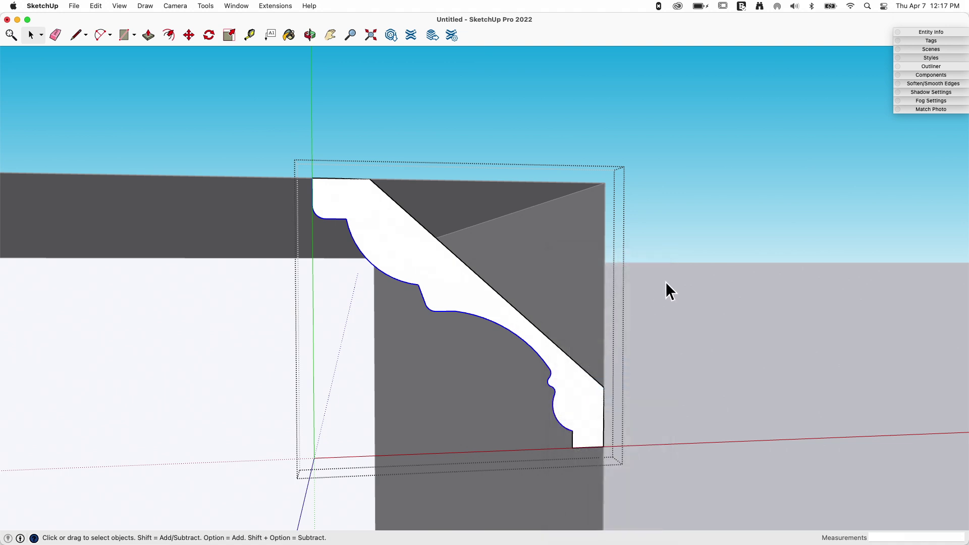
Test-extrude the welded crown profile with Push/Pull and undo the extrusion.
{"action": "middle_click_drag", "start_coordinate": [665, 282], "coordinate": [511, 277]}
{"action": "key", "text": "p"}
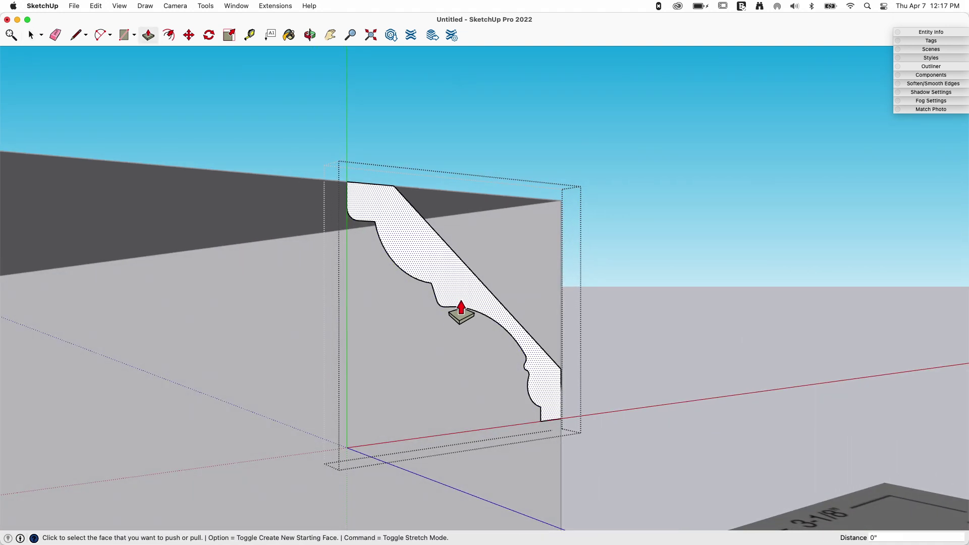
{"action": "left_click_drag", "start_coordinate": [460, 308], "coordinate": [372, 303]}
{"action": "middle_click_drag", "start_coordinate": [372, 303], "coordinate": [477, 323]}
{"action": "middle_click_drag", "start_coordinate": [260, 124], "coordinate": [536, 387]}
{"action": "key", "text": "super+z"}
{"action": "key", "text": "space"}
Leave the crown group and select the ceiling edges along the room's three walls as the extrusion path.
{"action": "left_click", "coordinate": [650, 250]}
{"action": "middle_click_drag", "start_coordinate": [649, 250], "coordinate": [606, 206]}
{"action": "left_click", "coordinate": [648, 176]}
{"action": "left_click", "coordinate": [484, 219], "text": "shift"}
{"action": "middle_click_drag", "start_coordinate": [483, 220], "coordinate": [201, 167]}
{"action": "left_click", "coordinate": [194, 259], "text": "shift"}
Use Follow Me inside the crown group to extrude its profile along the preselected ceiling edges.
{"action": "left_click", "coordinate": [205, 7]}
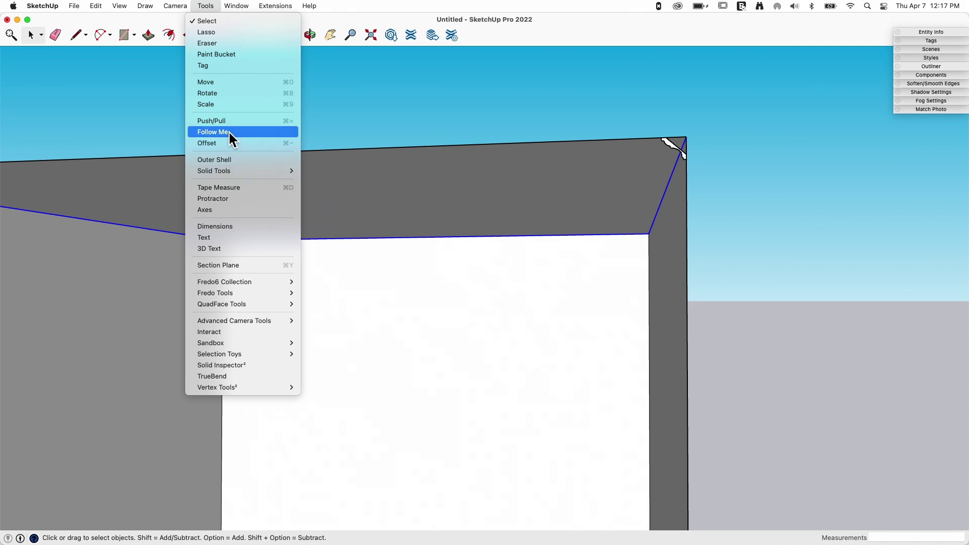
{"action": "left_click", "coordinate": [214, 132]}
{"action": "middle_click_drag", "start_coordinate": [680, 157], "coordinate": [563, 179]}
{"action": "right_click", "coordinate": [569, 168]}
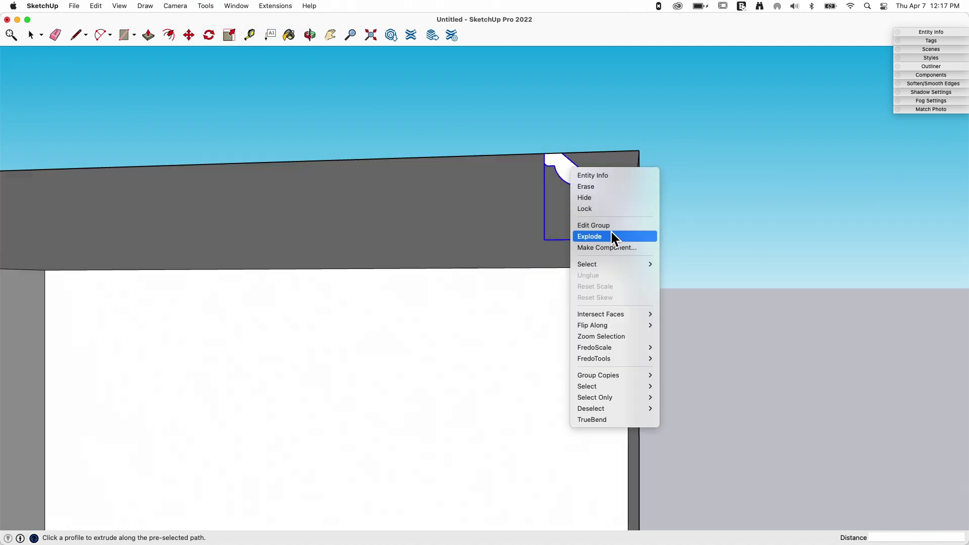
{"action": "left_click", "coordinate": [607, 225]}
{"action": "left_click", "coordinate": [572, 177]}
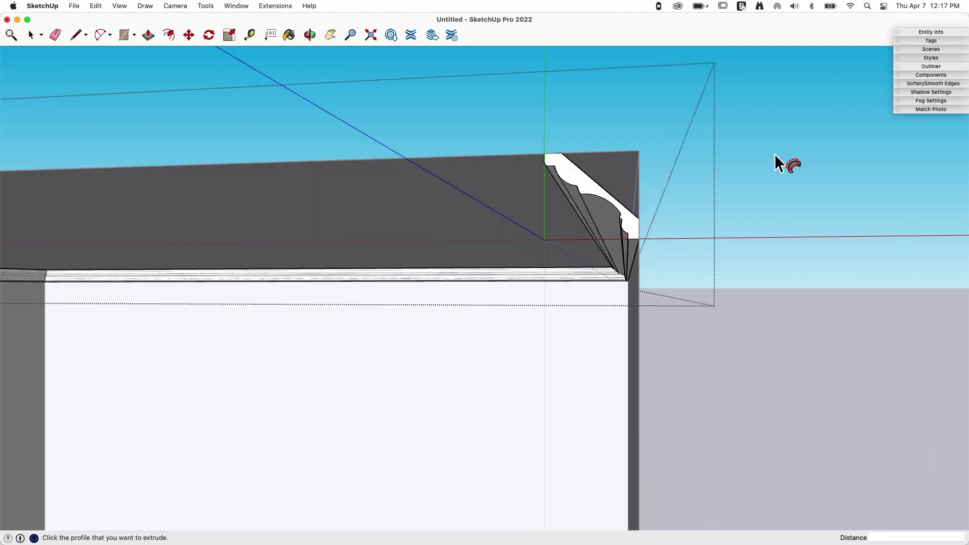
{"action": "key", "text": "space"}
Examine the crown moulding's corner profile up close and the baseboard and crown trim around the whole room.
{"action": "mouse_move", "coordinate": [784, 199]}
{"action": "middle_mouse_down"}
{"action": "mouse_move", "coordinate": [805, 216]}
{"action": "mouse_move", "coordinate": [762, 245]}
{"action": "mouse_move", "coordinate": [648, 231]}
{"action": "middle_mouse_up"}
{"action": "middle_click_drag", "start_coordinate": [311, 195], "coordinate": [314, 199]}
{"action": "scroll", "coordinate": [313, 199], "scroll_direction": "down", "scroll_amount": 6}
{"action": "middle_click_drag", "start_coordinate": [392, 200], "coordinate": [402, 289]}
{"action": "scroll", "coordinate": [348, 359], "scroll_direction": "up", "scroll_amount": 10}
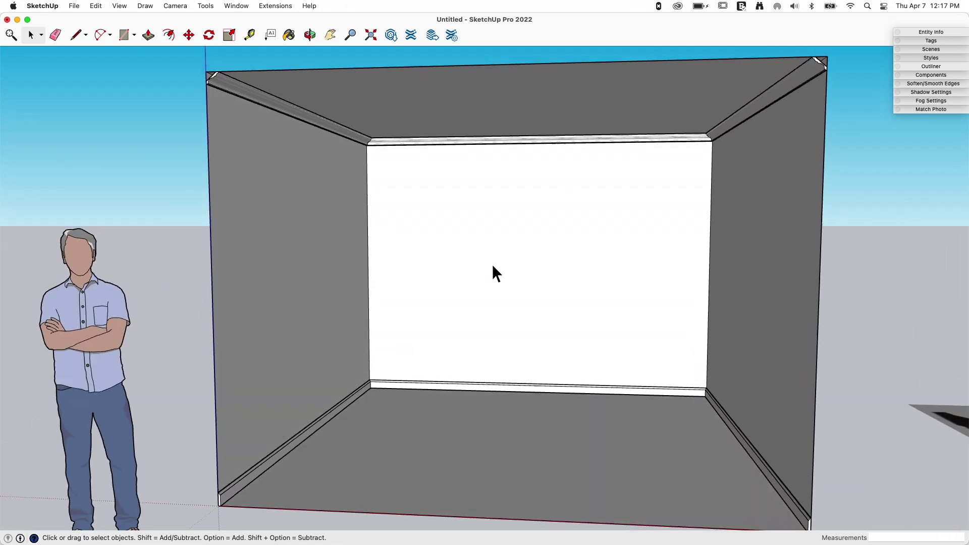
{"action": "scroll", "coordinate": [350, 212], "scroll_direction": "up", "scroll_amount": 10}
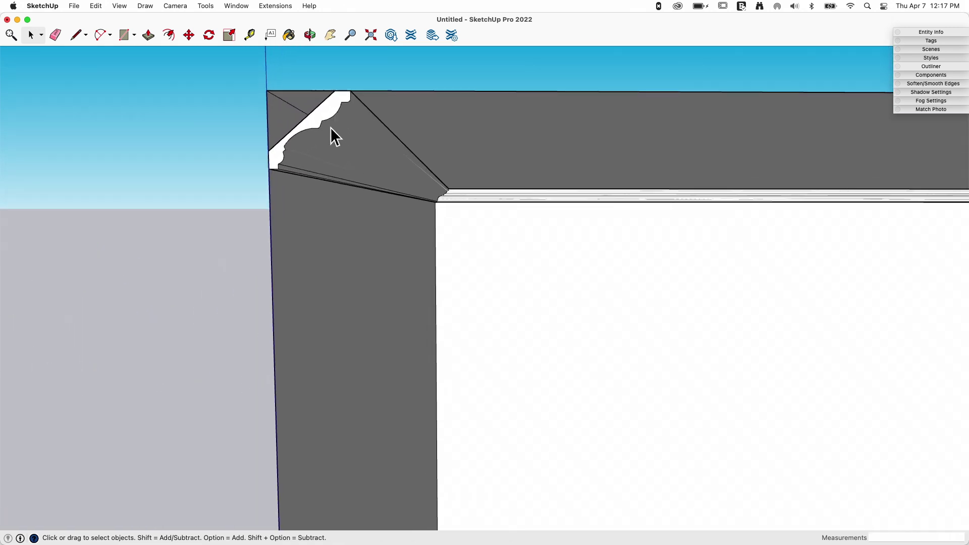
{"action": "scroll", "coordinate": [348, 147], "scroll_direction": "up", "scroll_amount": 8}
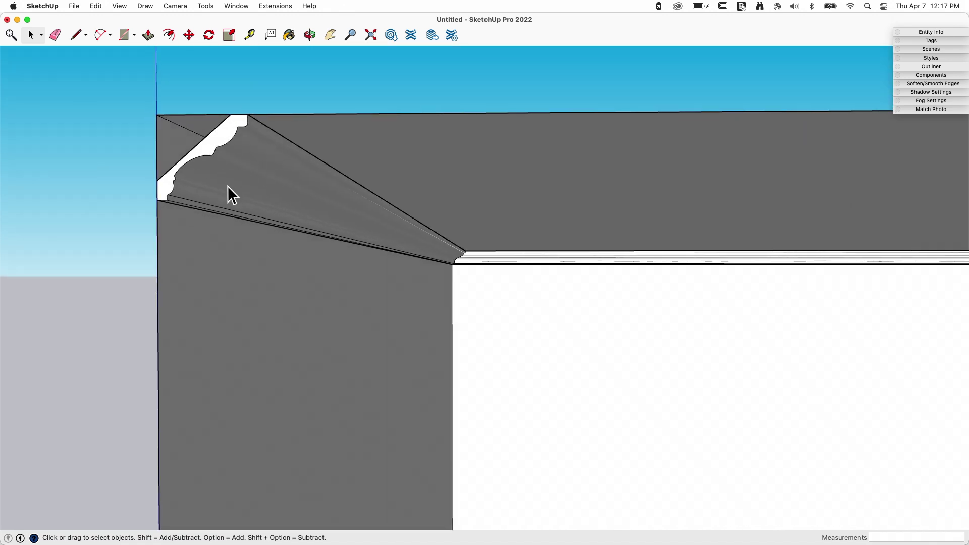
{"action": "scroll", "coordinate": [262, 182], "scroll_direction": "up", "scroll_amount": 8}
{"action": "scroll", "coordinate": [225, 210], "scroll_direction": "down", "scroll_amount": 15}
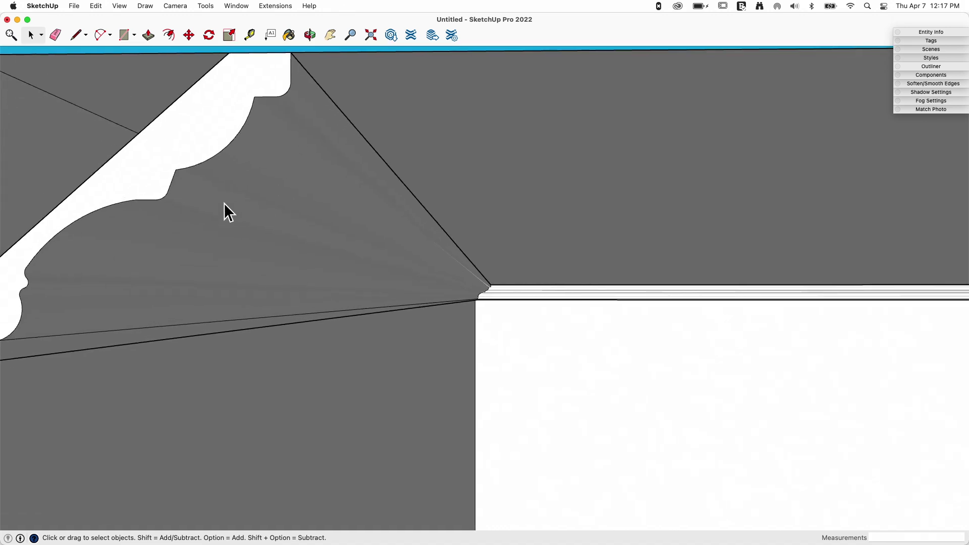
{"action": "scroll", "coordinate": [340, 247], "scroll_direction": "down", "scroll_amount": 10}
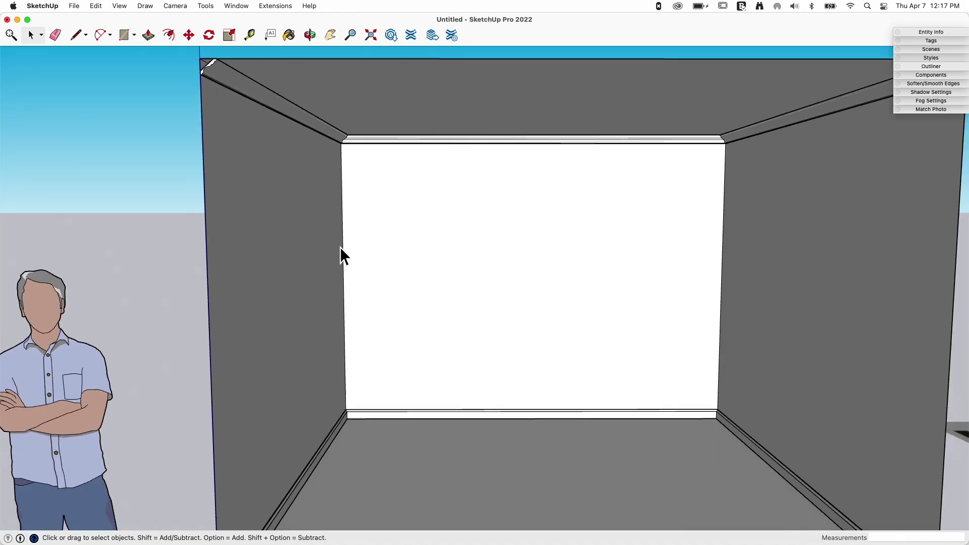
{"action": "scroll", "coordinate": [435, 268], "scroll_direction": "down", "scroll_amount": 3}
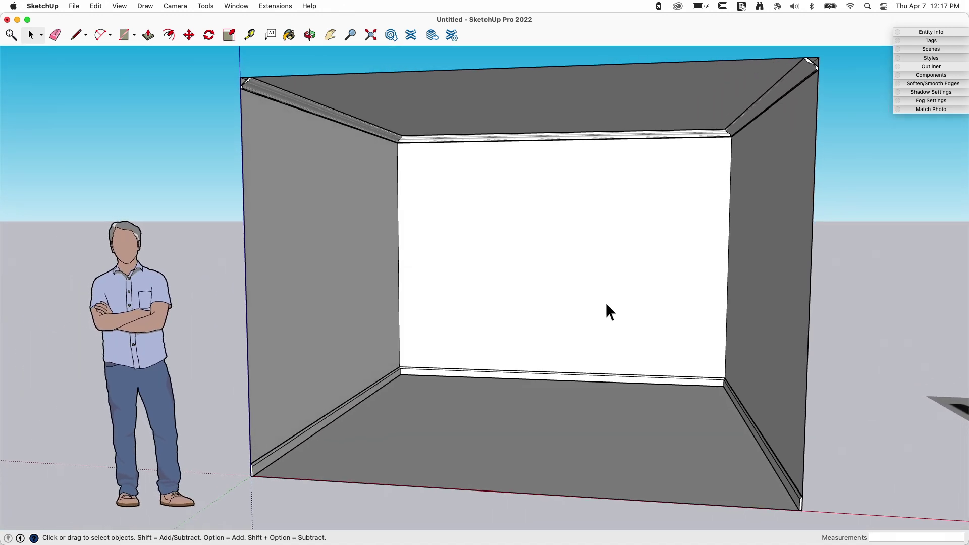
{"action": "scroll", "coordinate": [858, 333], "scroll_direction": "down", "scroll_amount": 2}
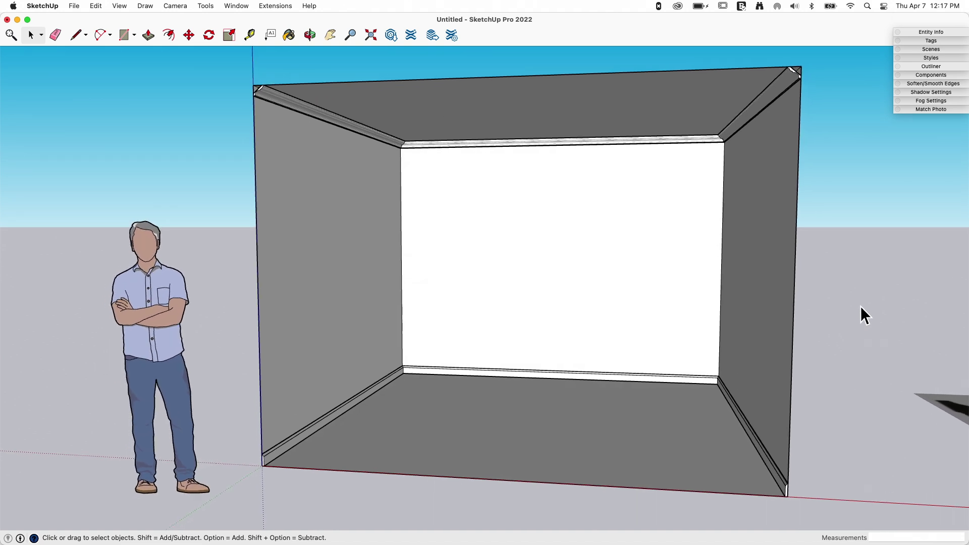